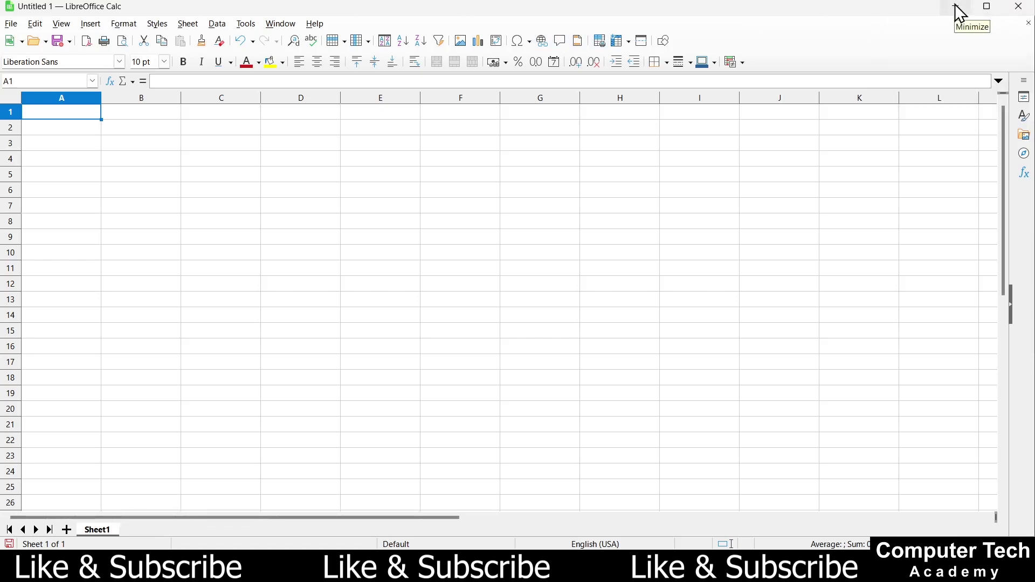
Step: Maximize the empty Untitled 1 Calc window so it fills the screen
click(984, 12)
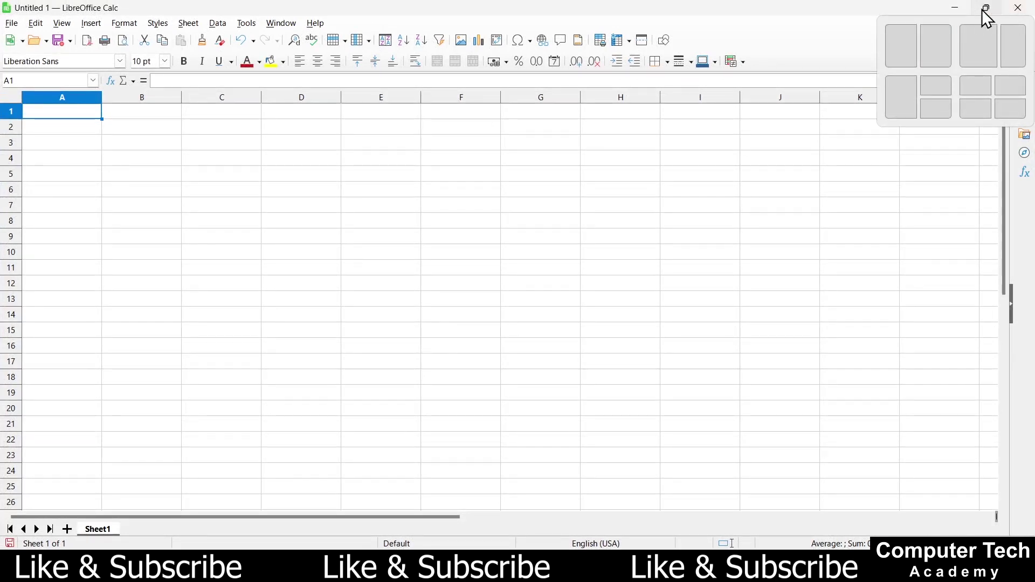
click(986, 11)
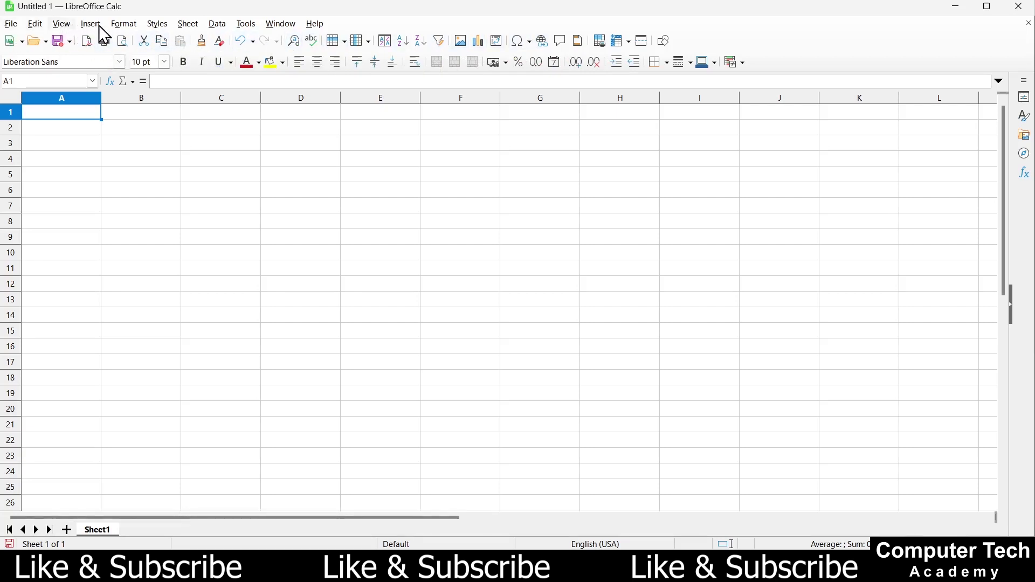
click(12, 25)
click(14, 25)
click(35, 25)
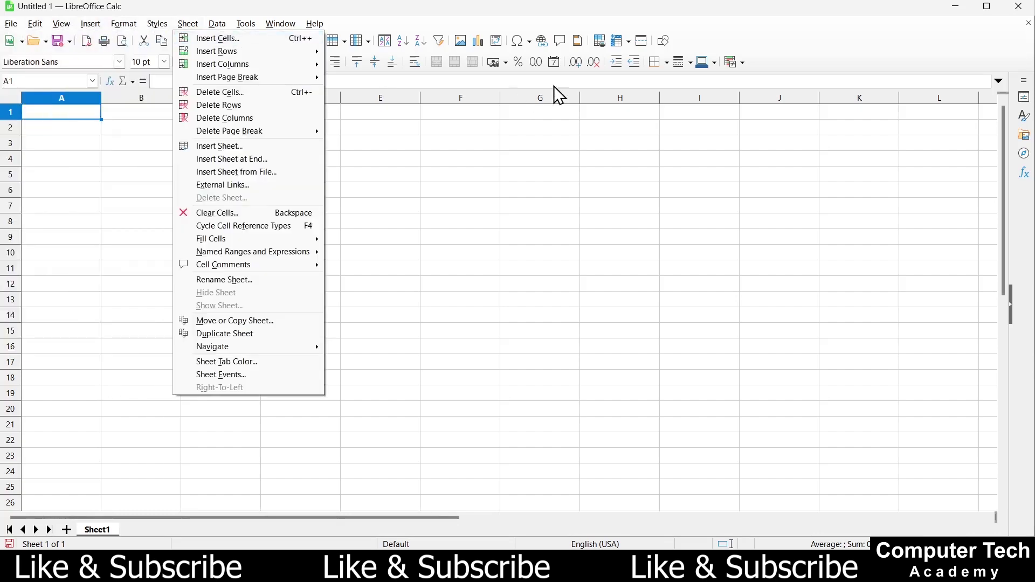
click(573, 203)
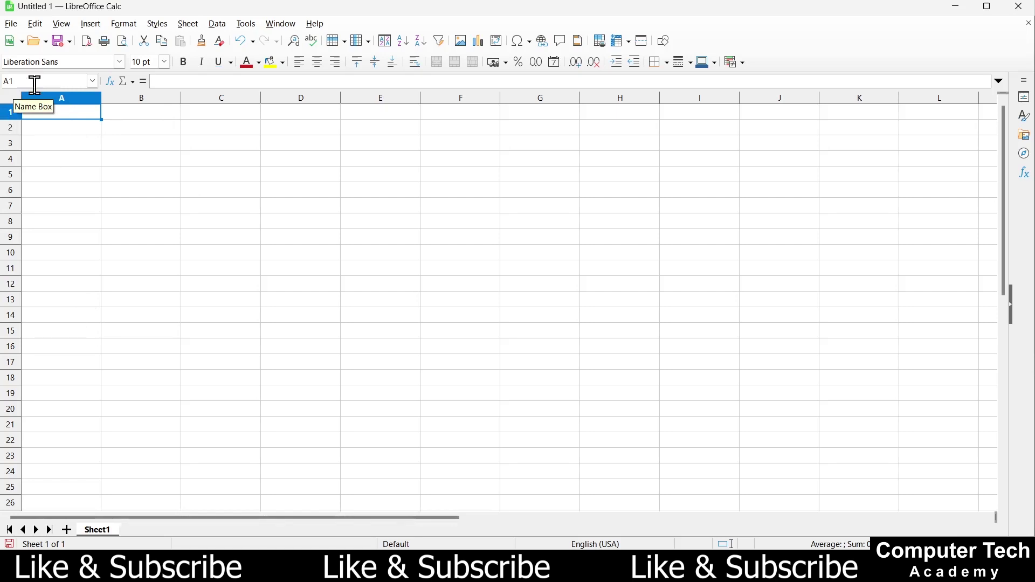
click(110, 81)
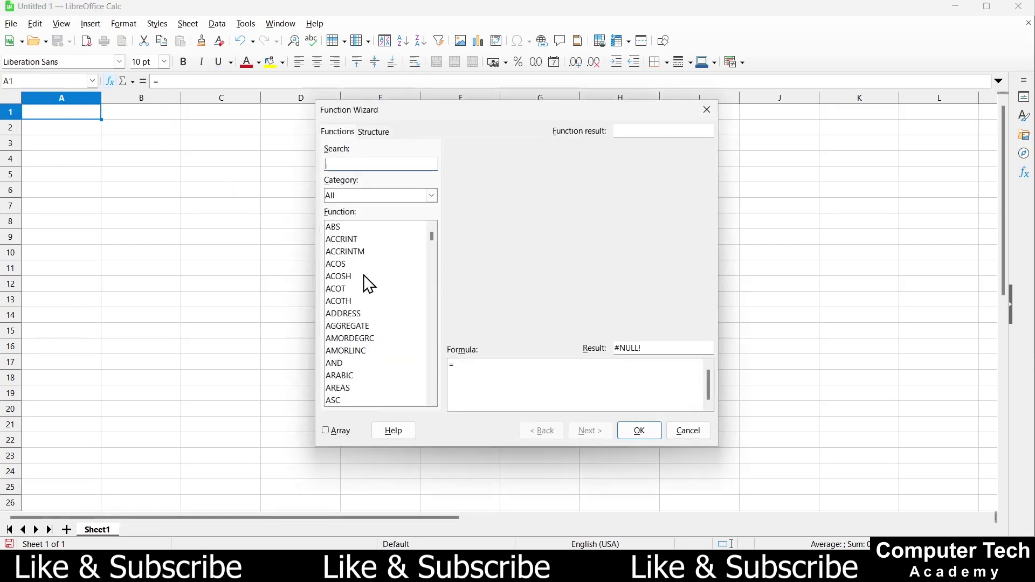
click(344, 290)
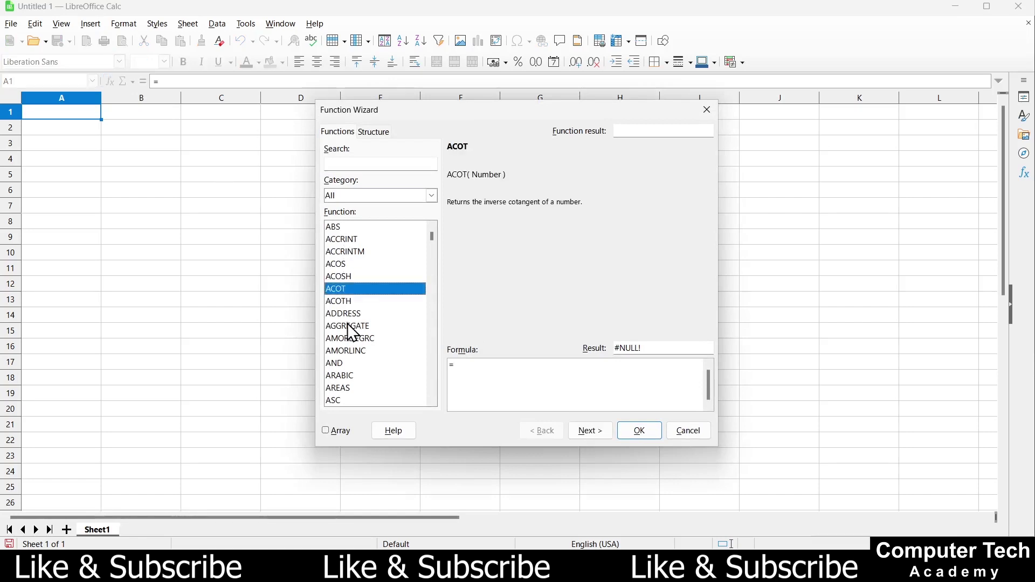
click(350, 327)
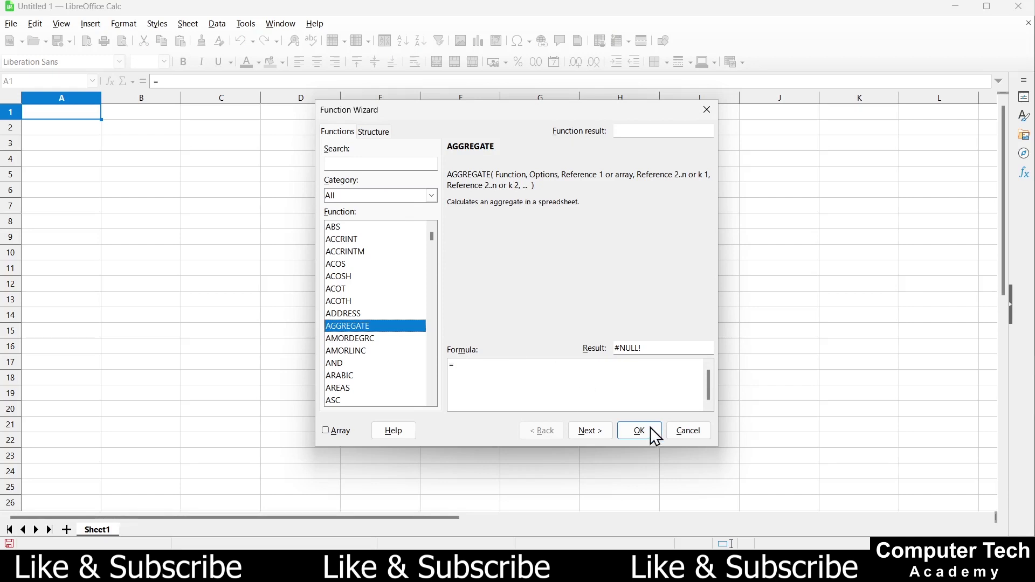
click(685, 431)
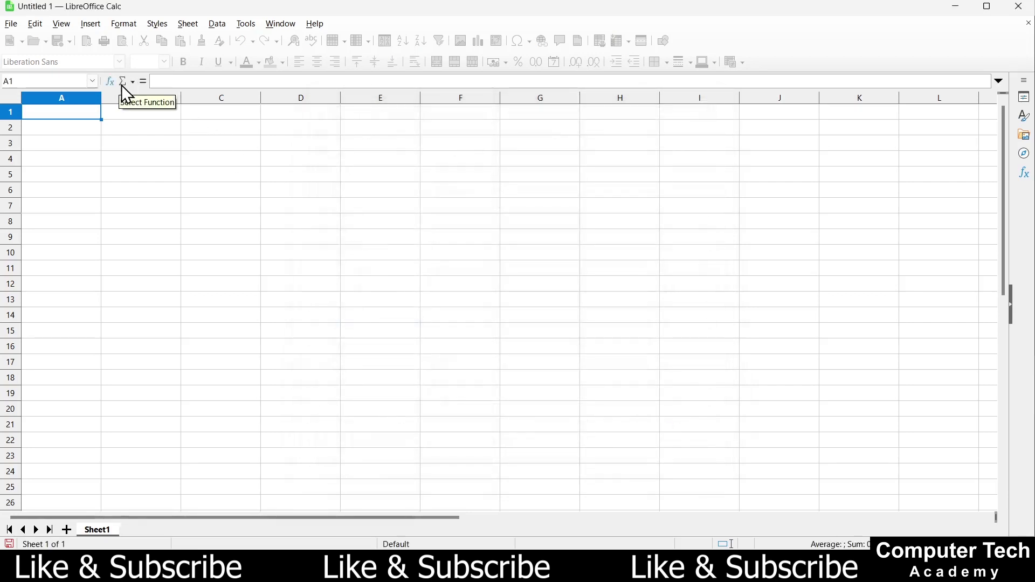
click(123, 82)
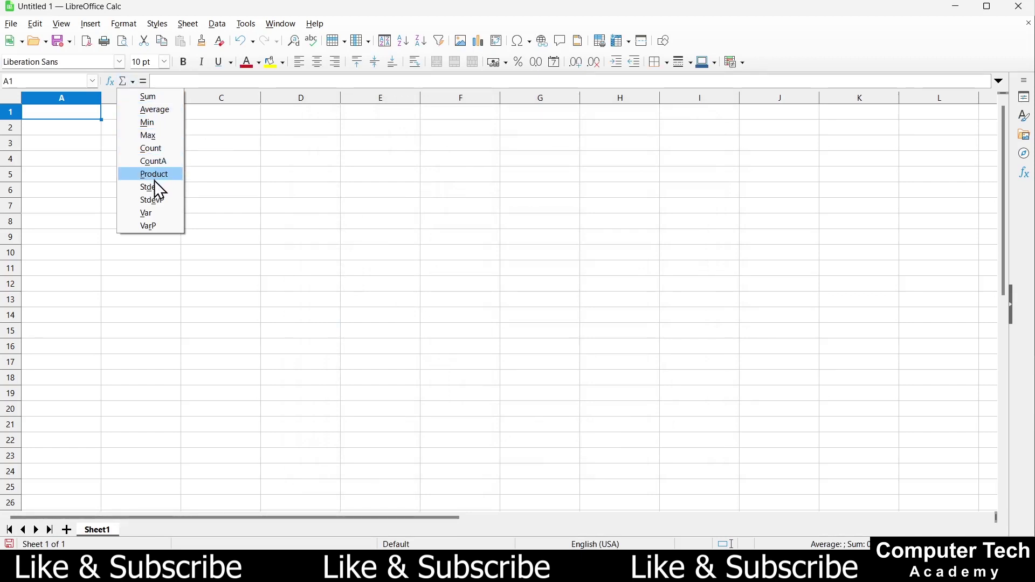
click(149, 110)
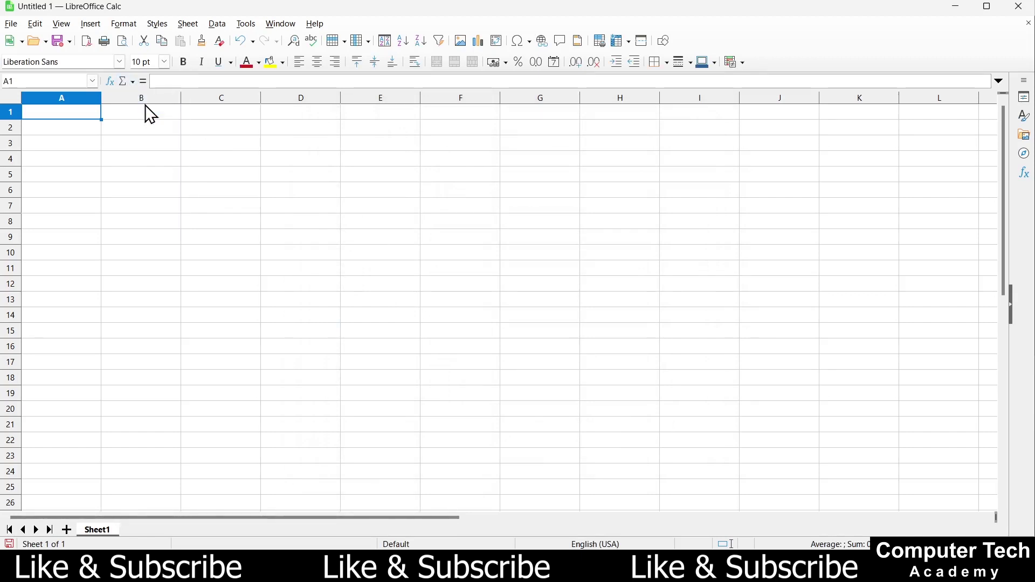
drag(202, 85, 143, 85)
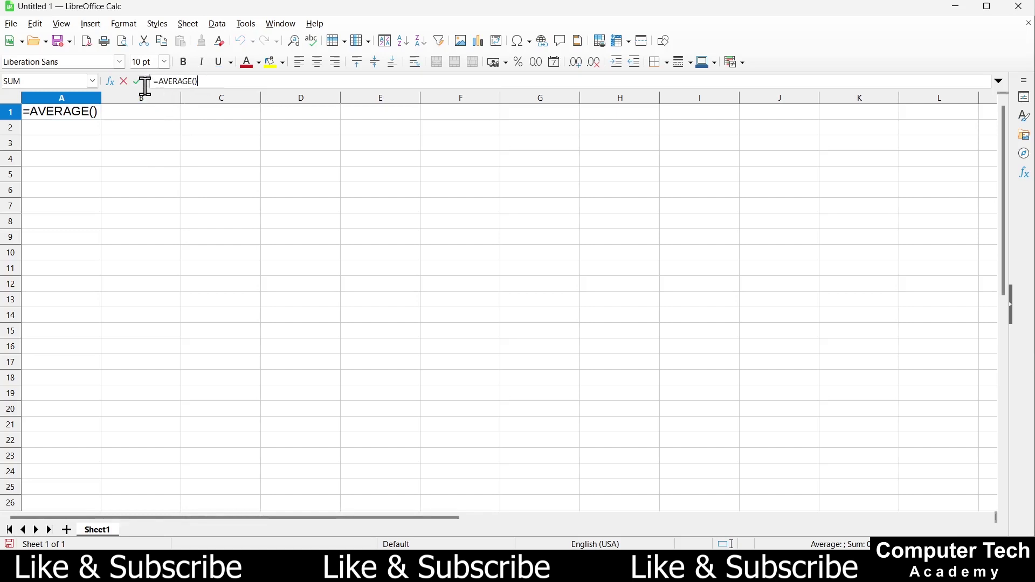
key(BackSpace)
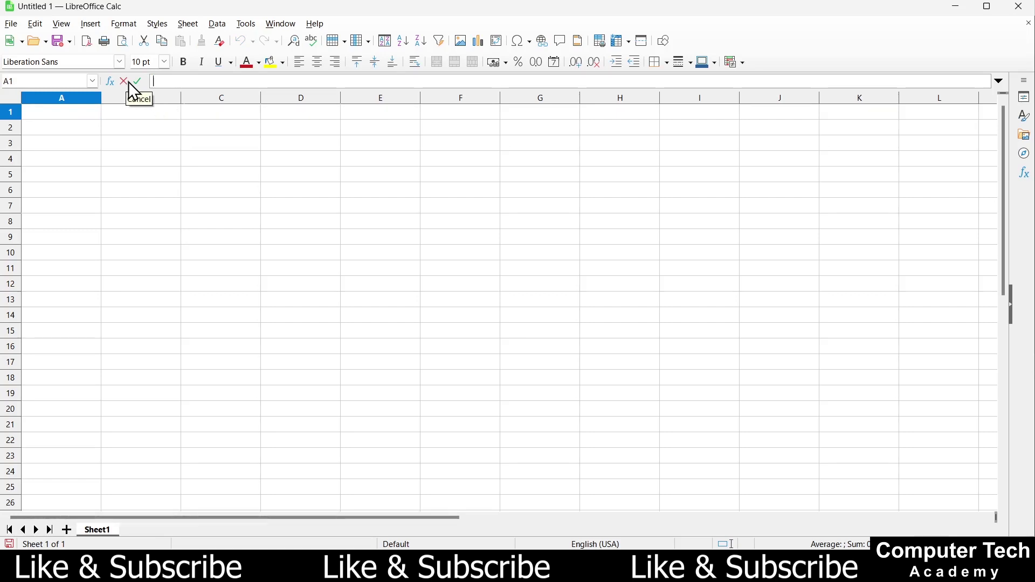
click(78, 127)
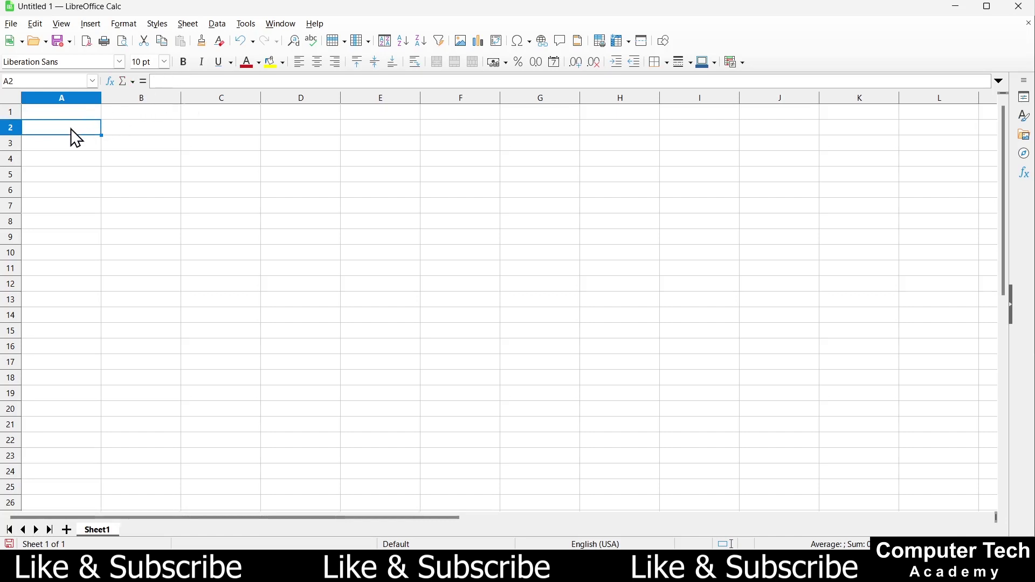
click(108, 129)
text(tytytyty)
click(191, 130)
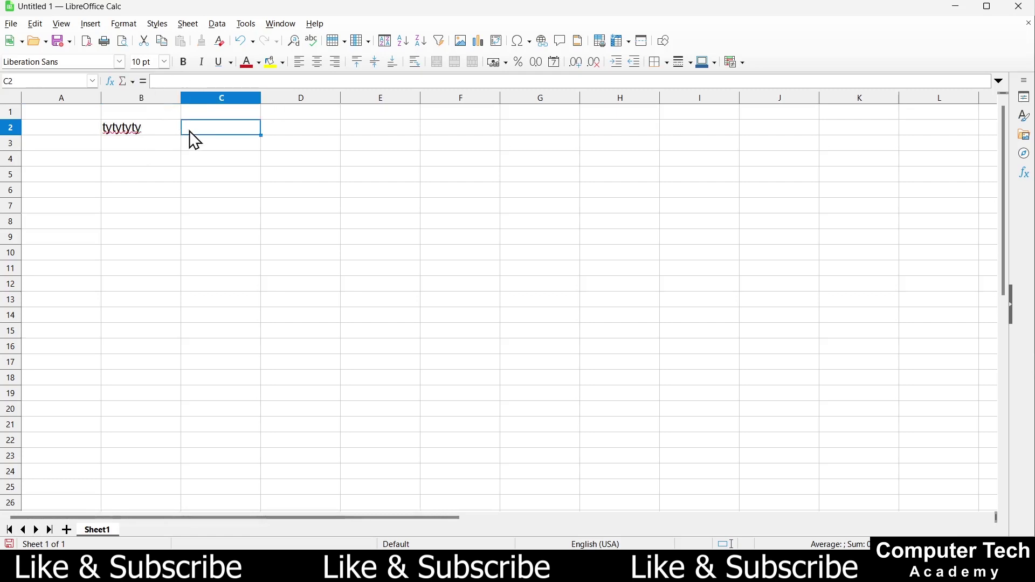
click(127, 142)
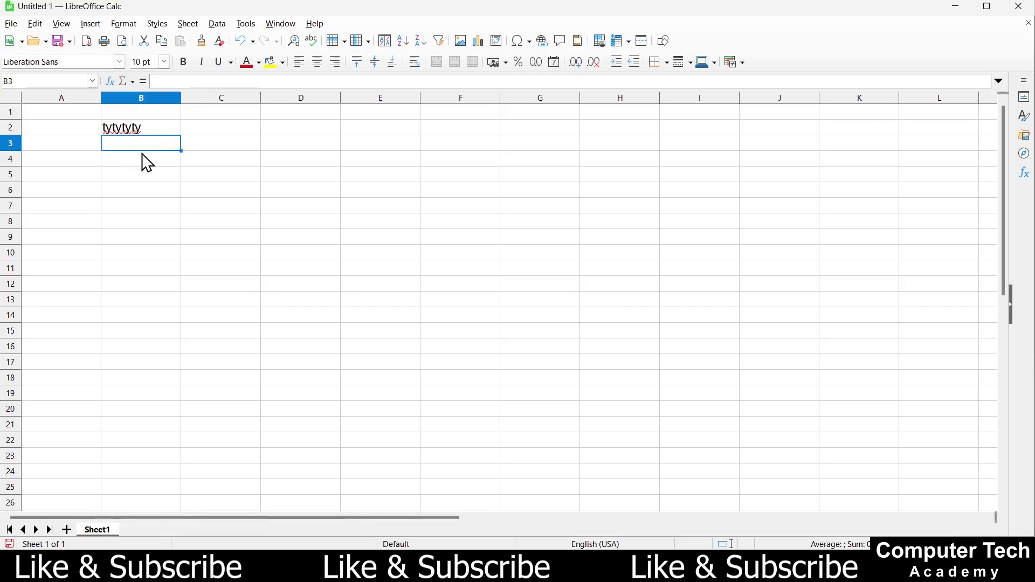
text(5)
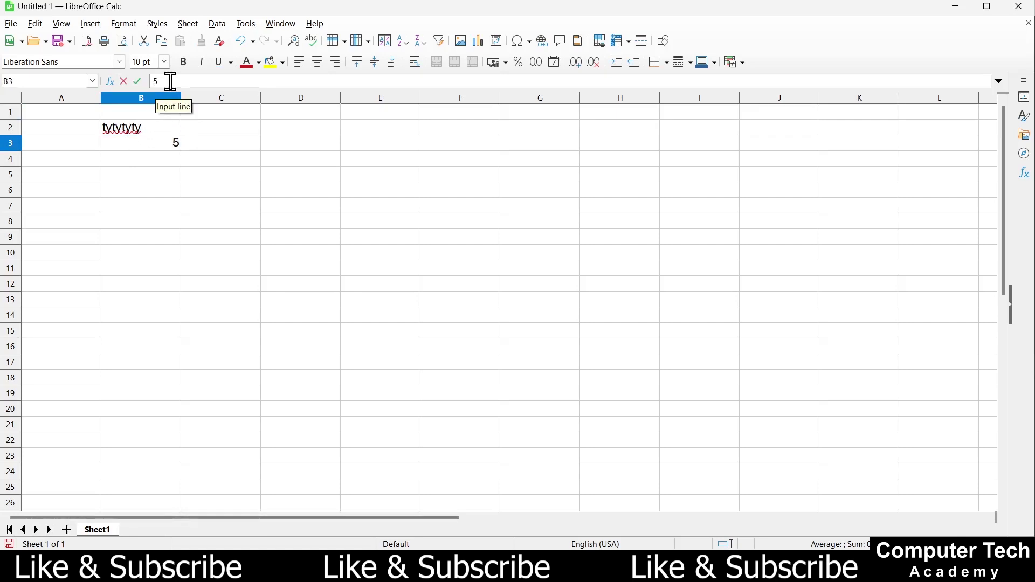
drag(150, 128, 164, 152)
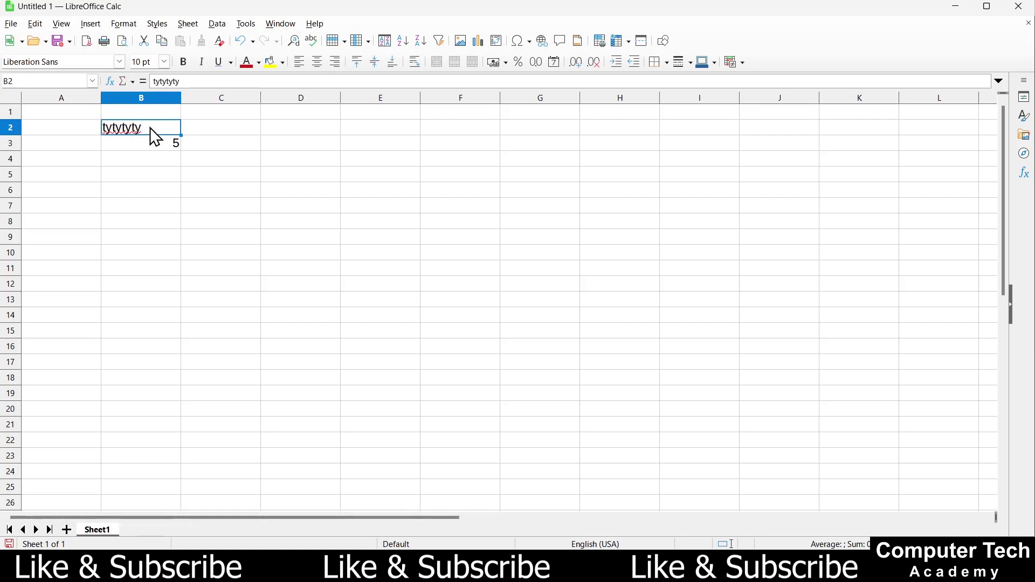
key(Delete)
click(147, 163)
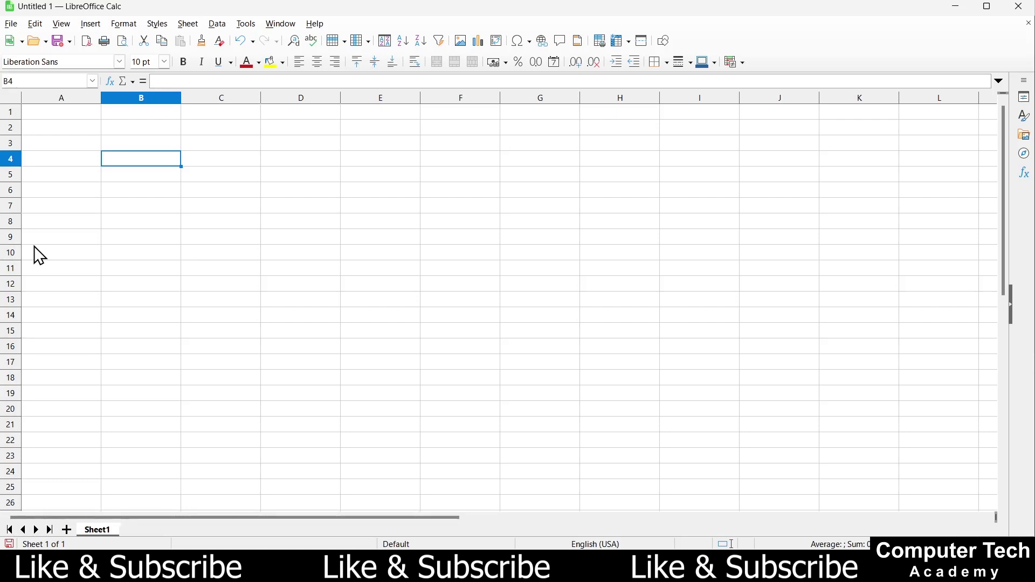
Step: Jump from A1 down to the last row, 1048576, then back to the top
click(48, 113)
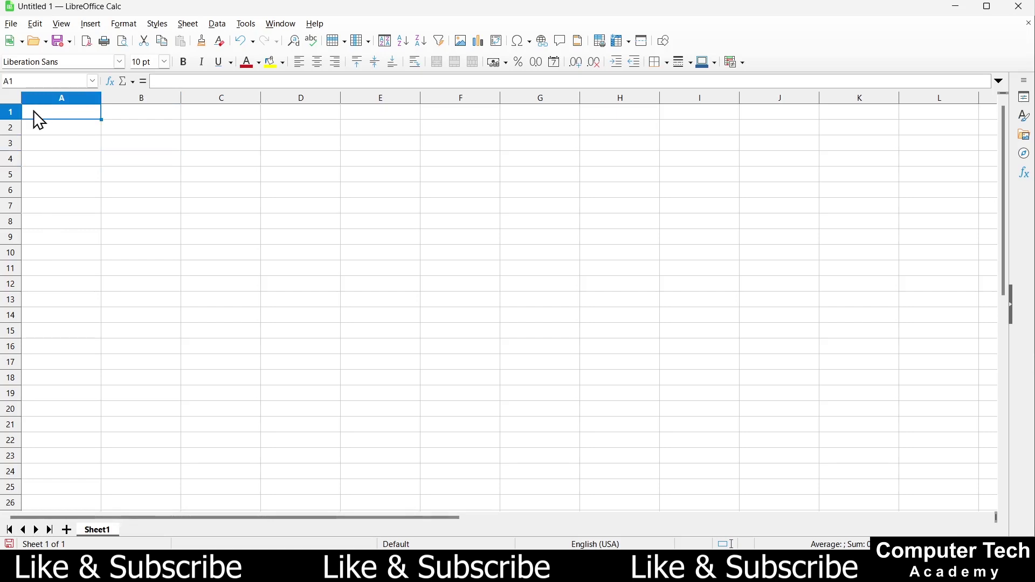
key(ctrl+Down)
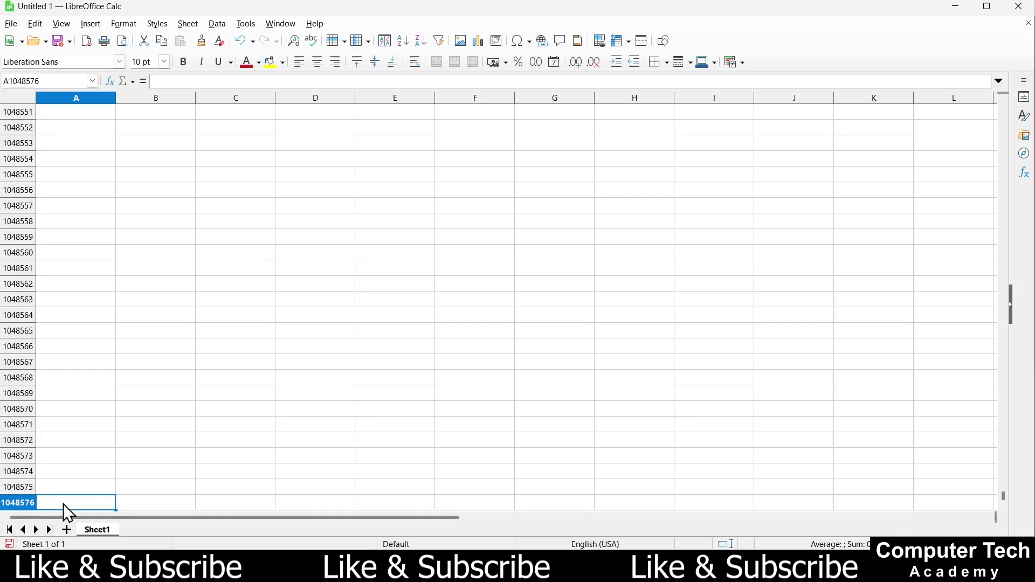
key(ctrl+Home)
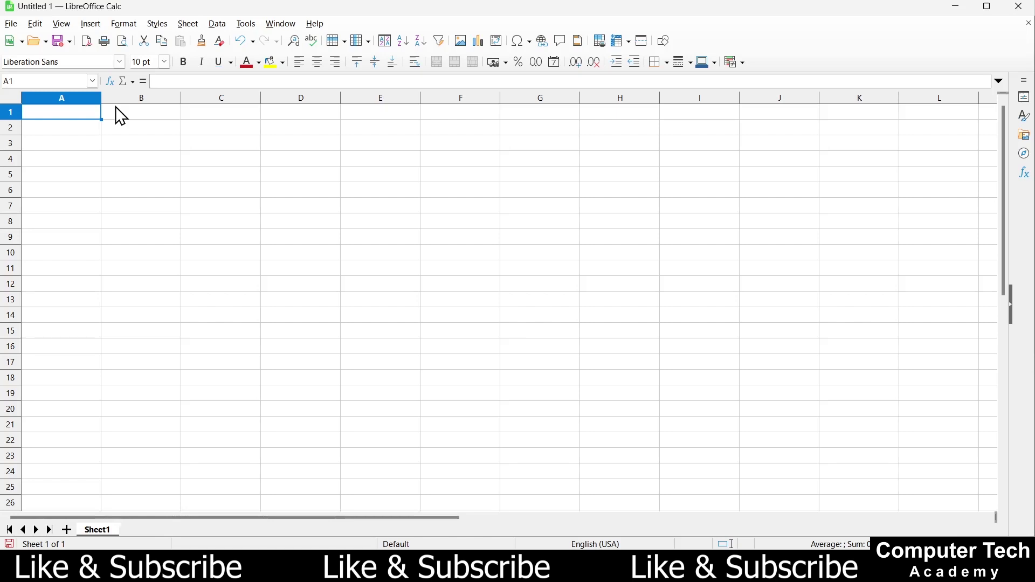
key(ctrl+Right)
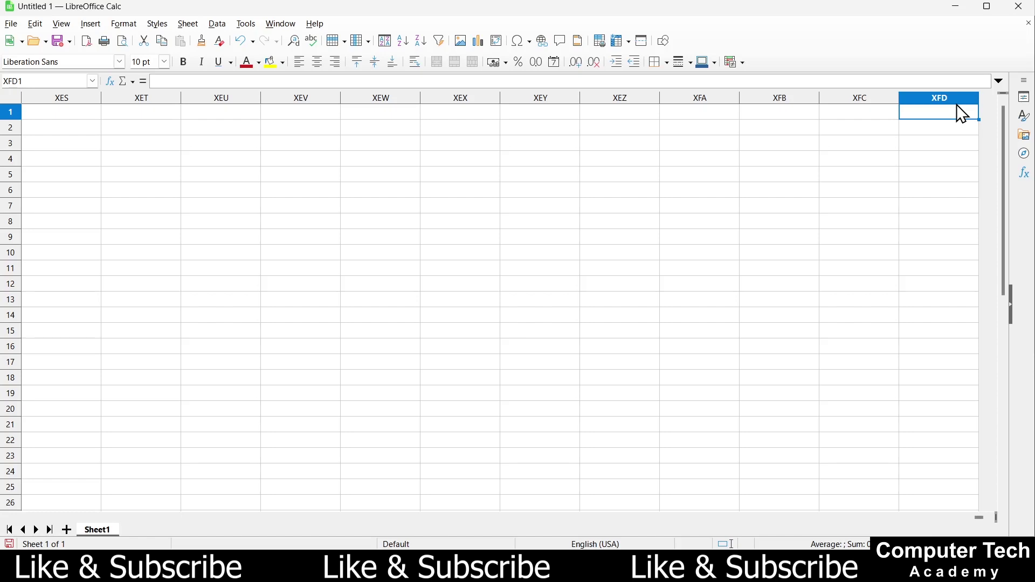
key(ctrl+Left)
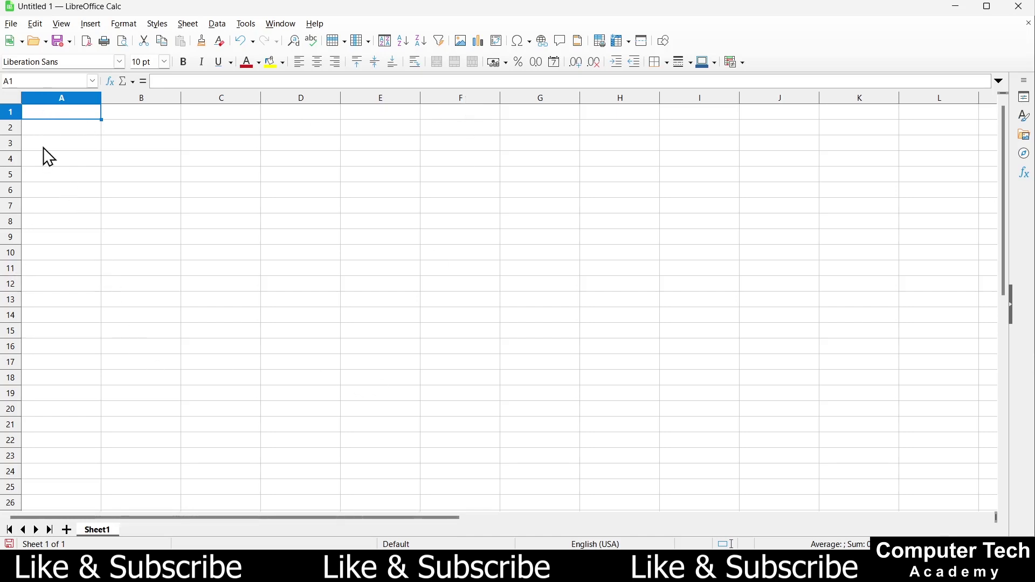
click(73, 156)
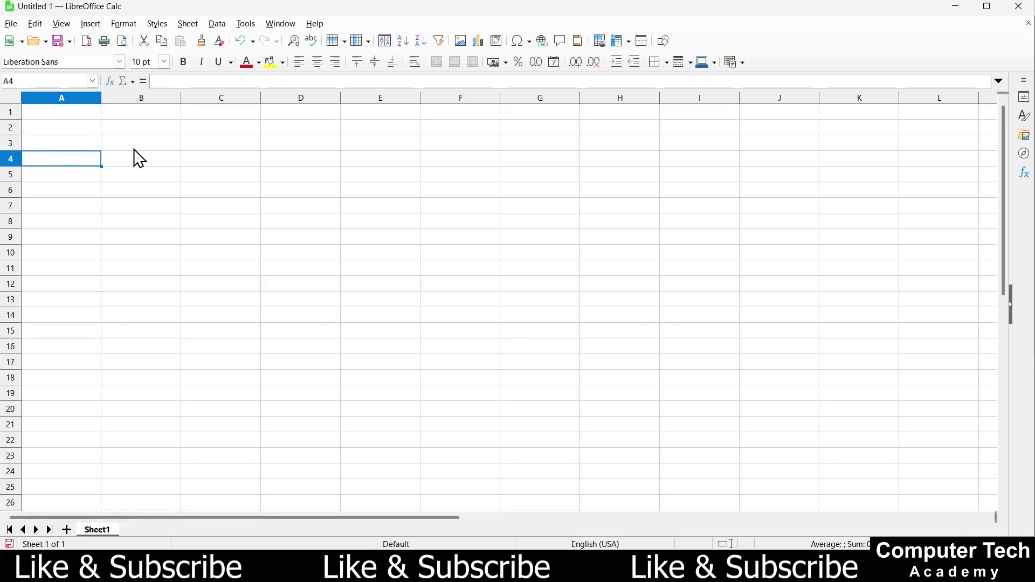
click(139, 166)
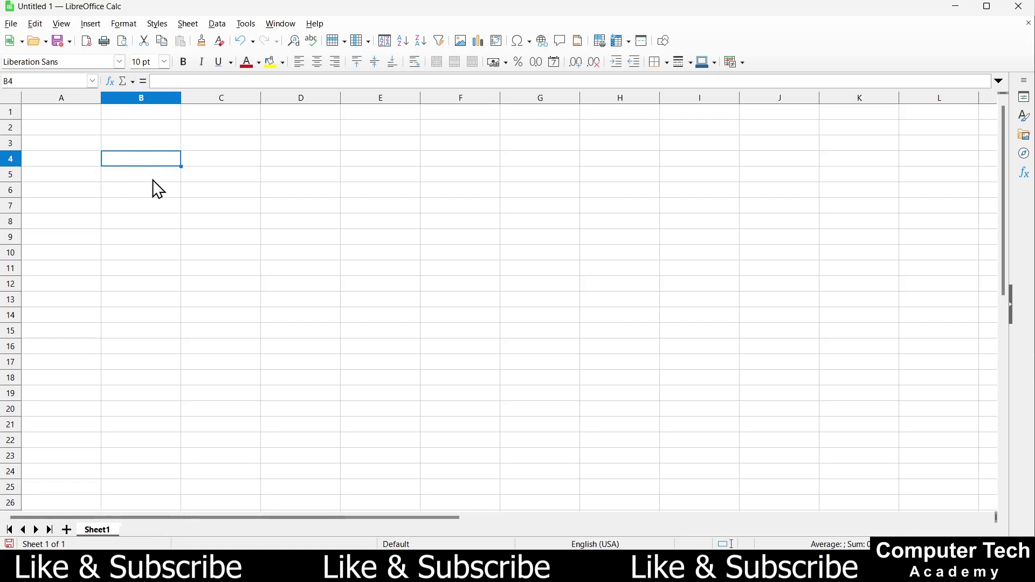
Step: Enter the text CTA in cell B3
click(140, 144)
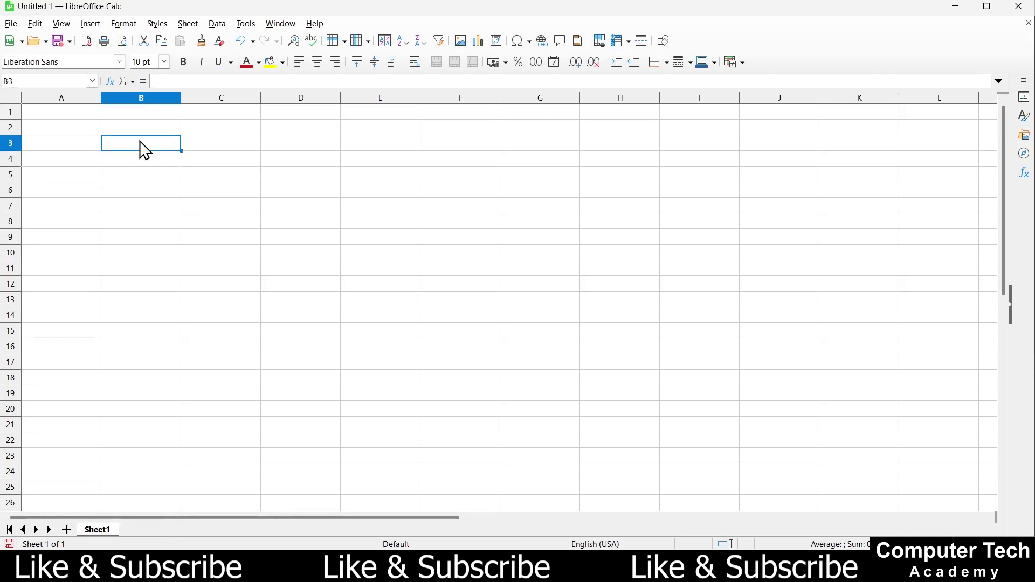
text(CTA)
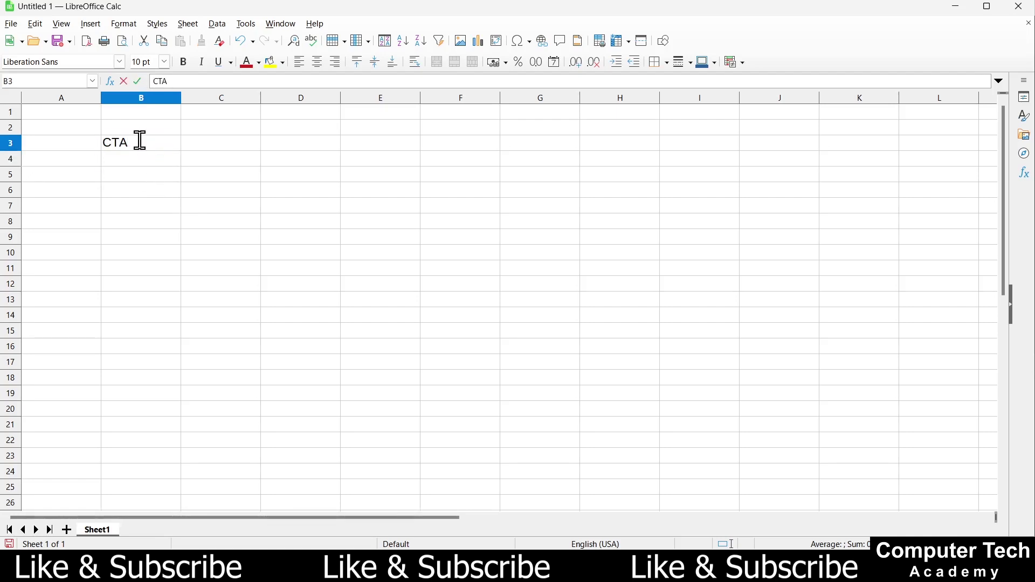
click(148, 186)
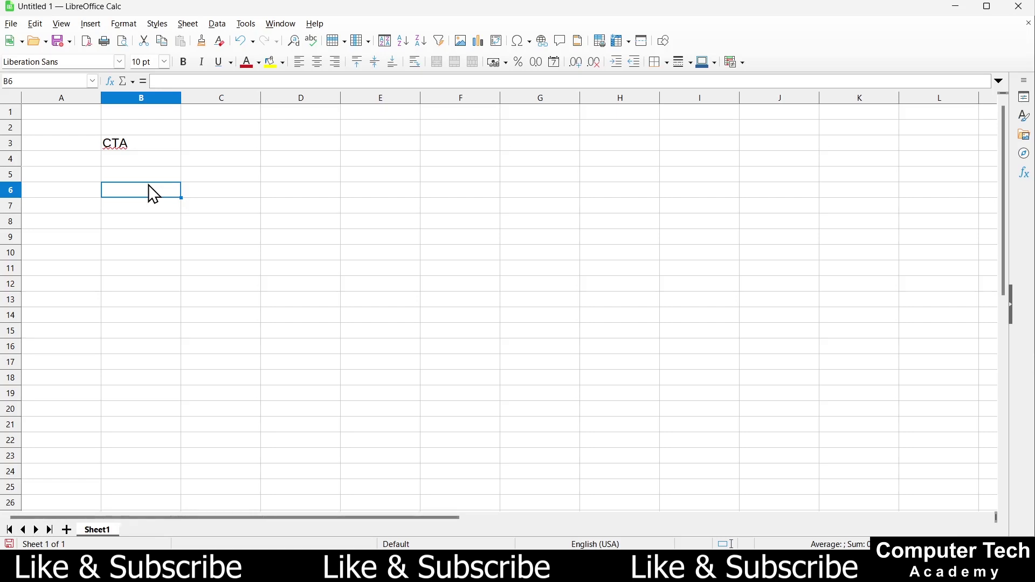
Step: Enter the number 123 in cell B6
text(1)
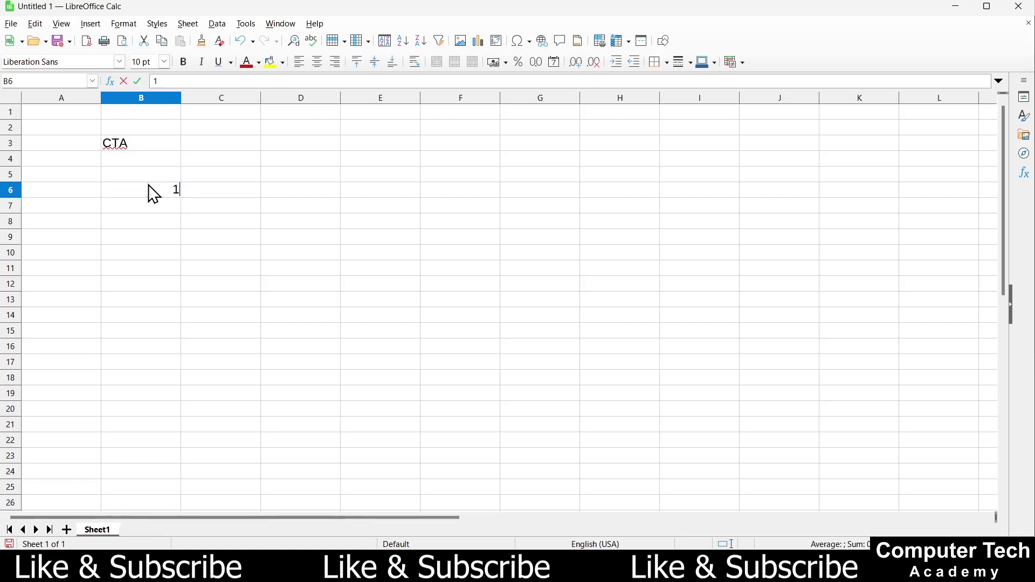
text(23)
key(Return)
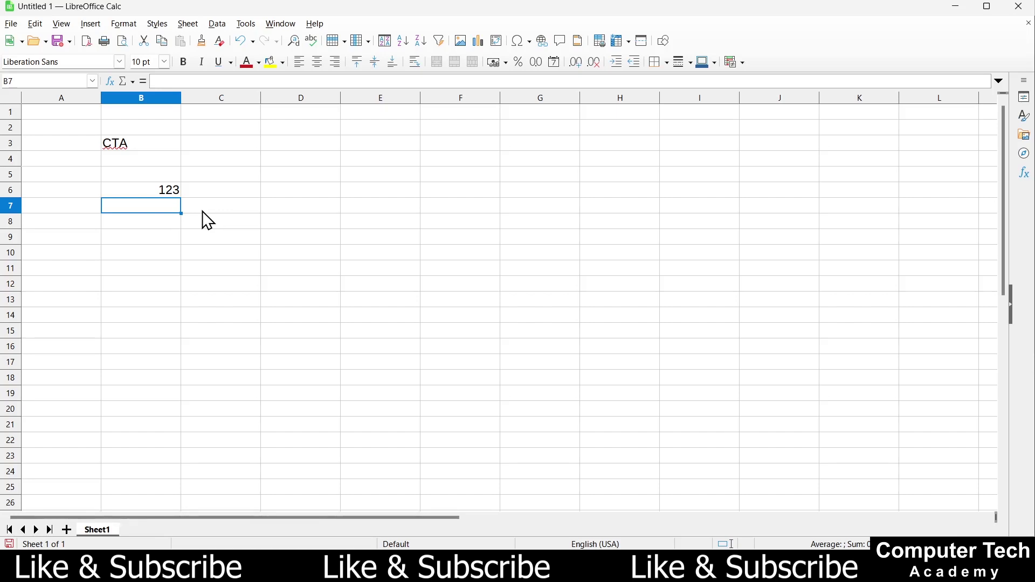
Step: Enter the formula =1048576*16384 in cell B9
click(131, 241)
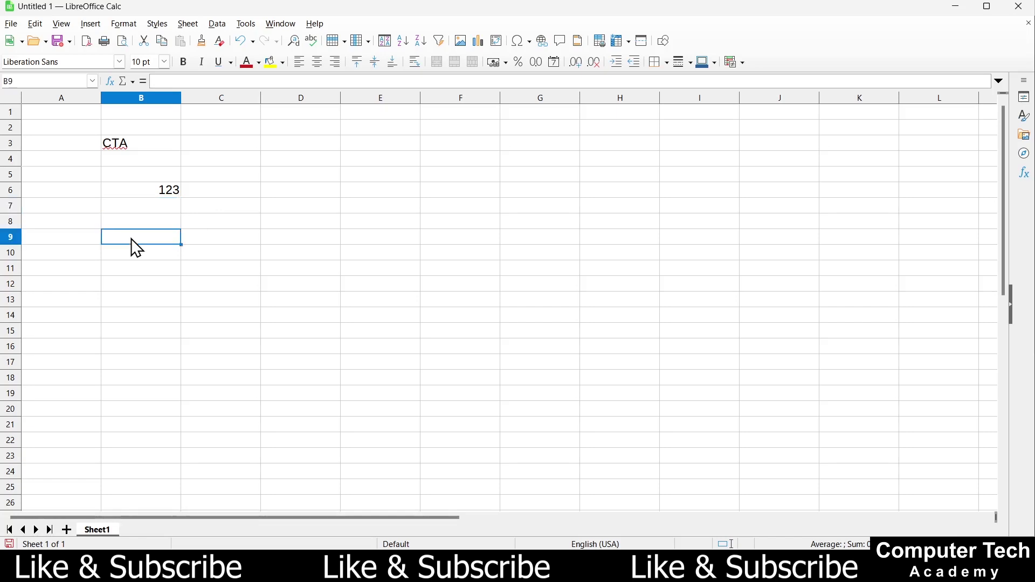
text(=)
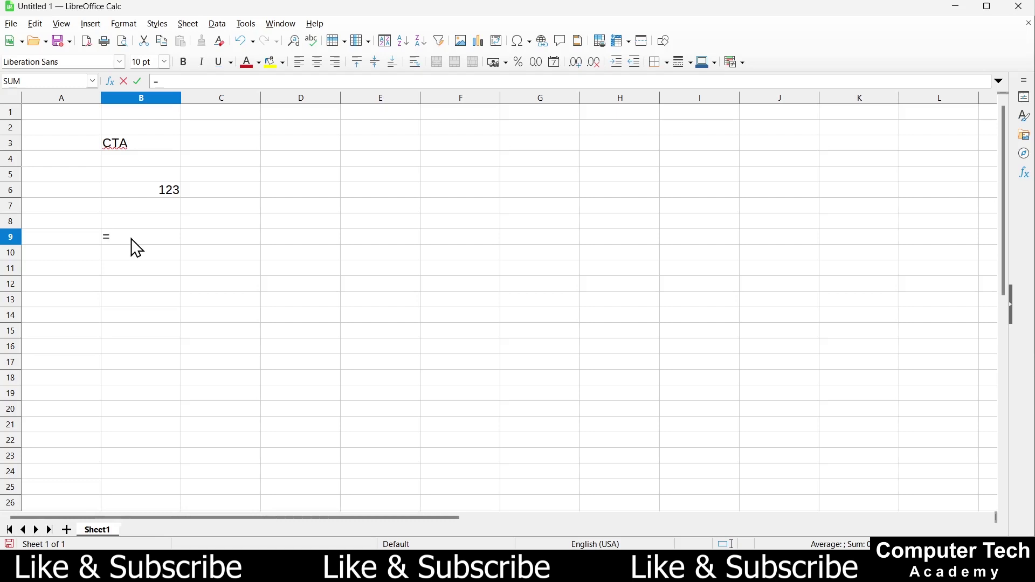
text(10)
text(48576)
text(*16384)
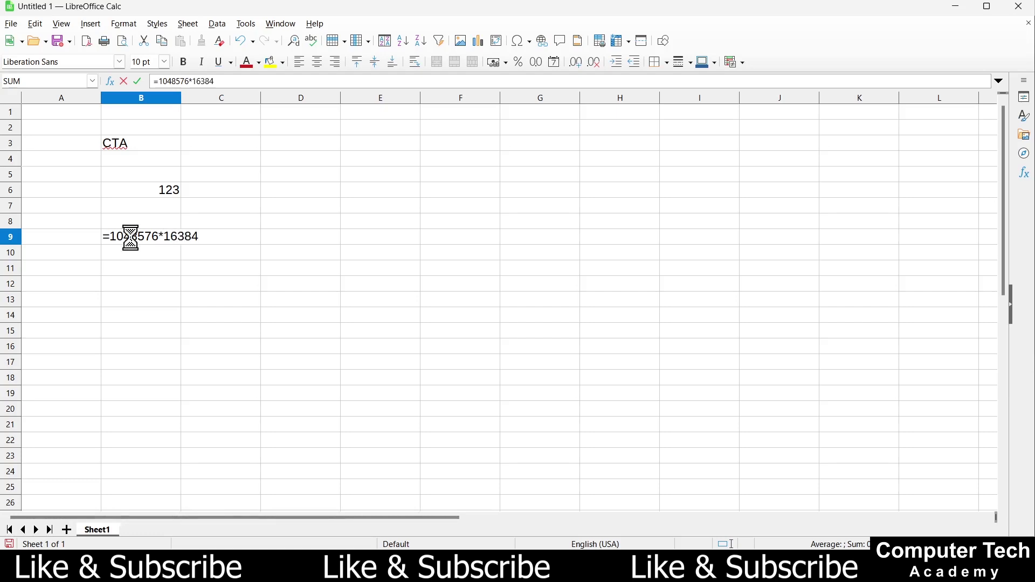
key(Return)
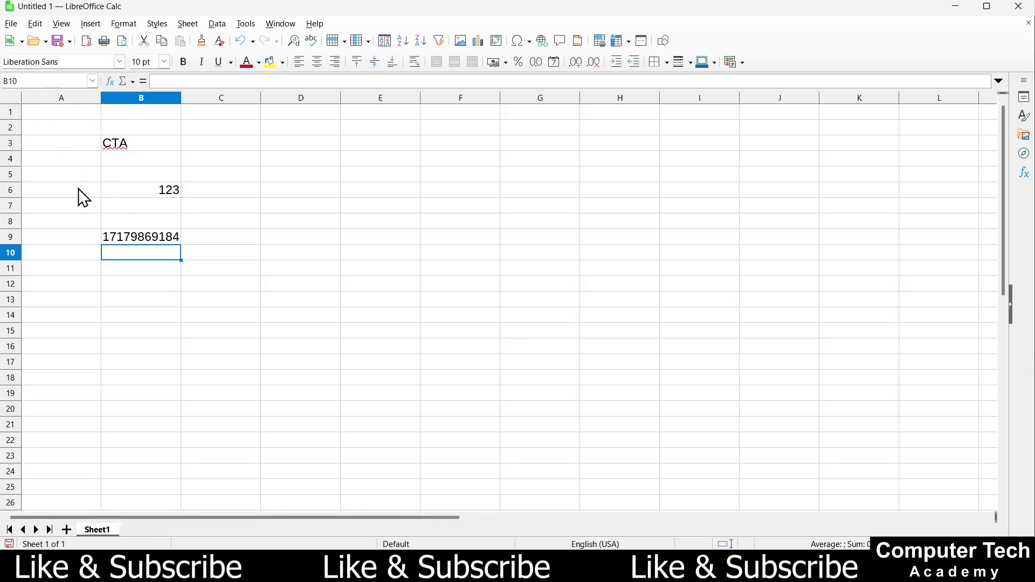
click(418, 162)
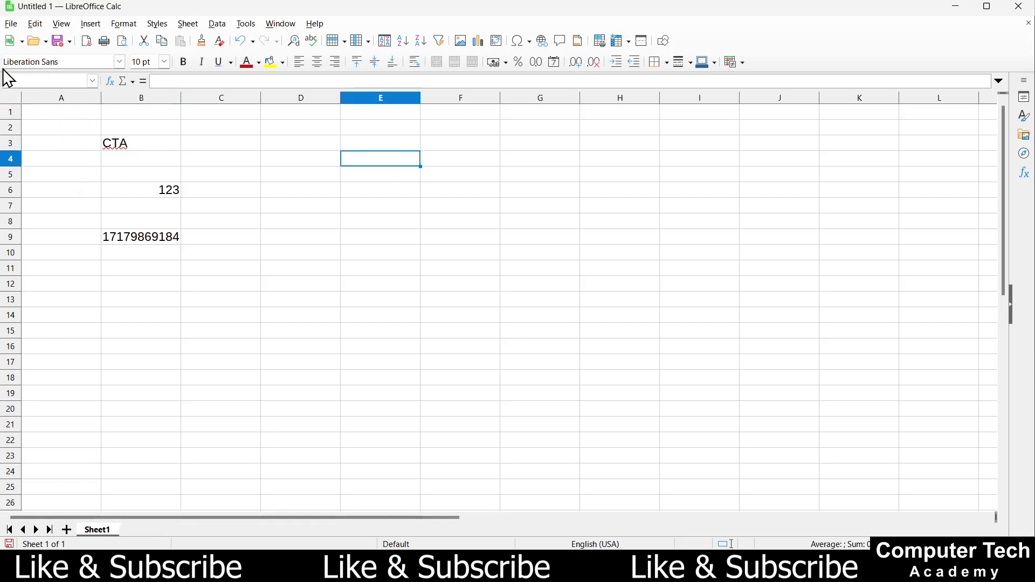
click(53, 116)
click(65, 332)
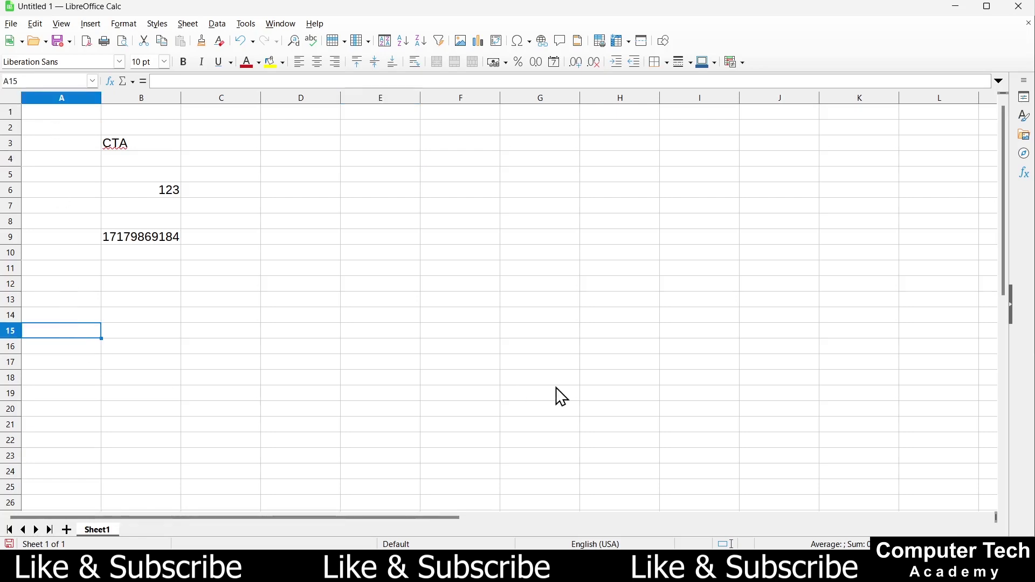
click(559, 388)
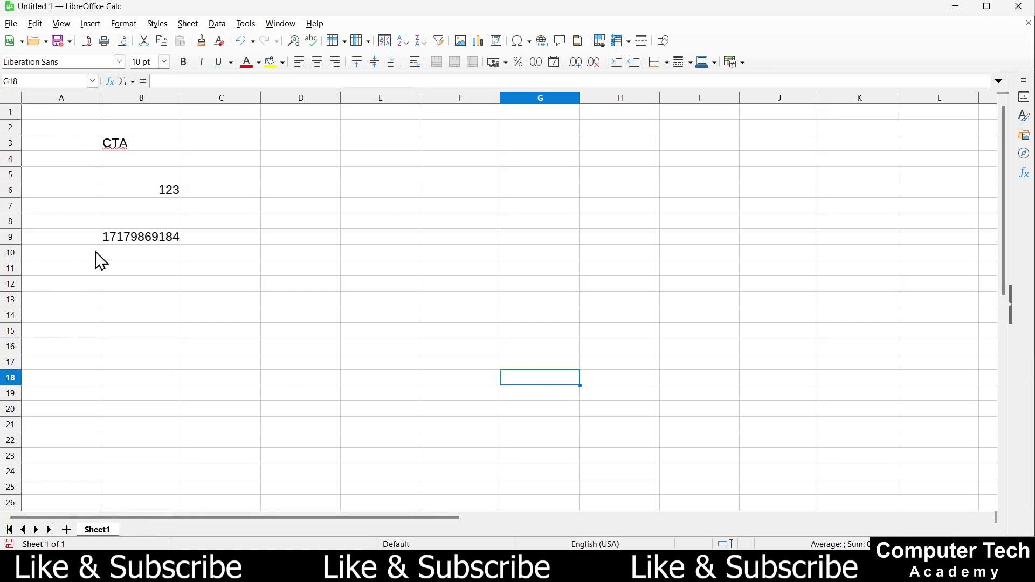
click(57, 112)
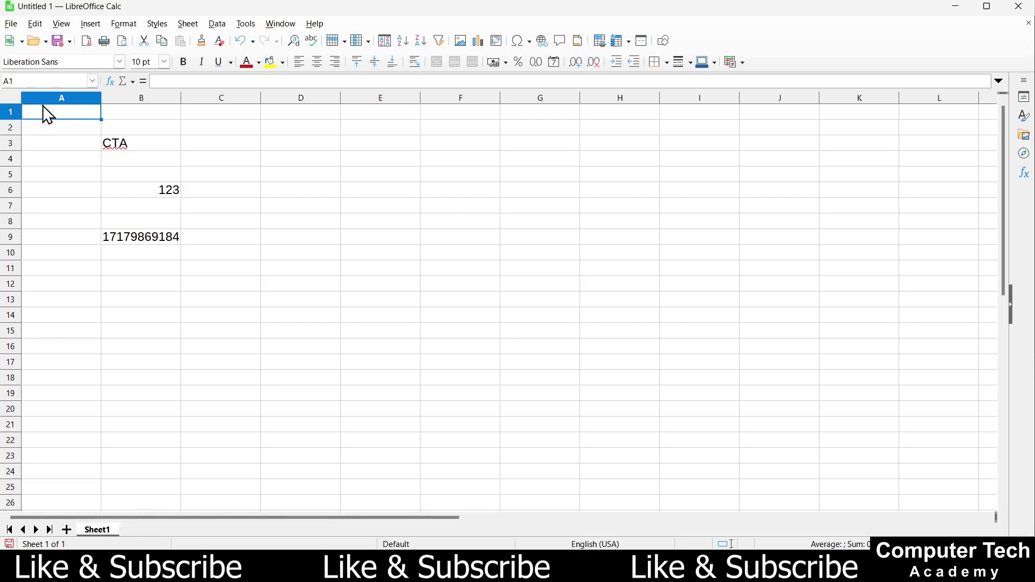
click(141, 112)
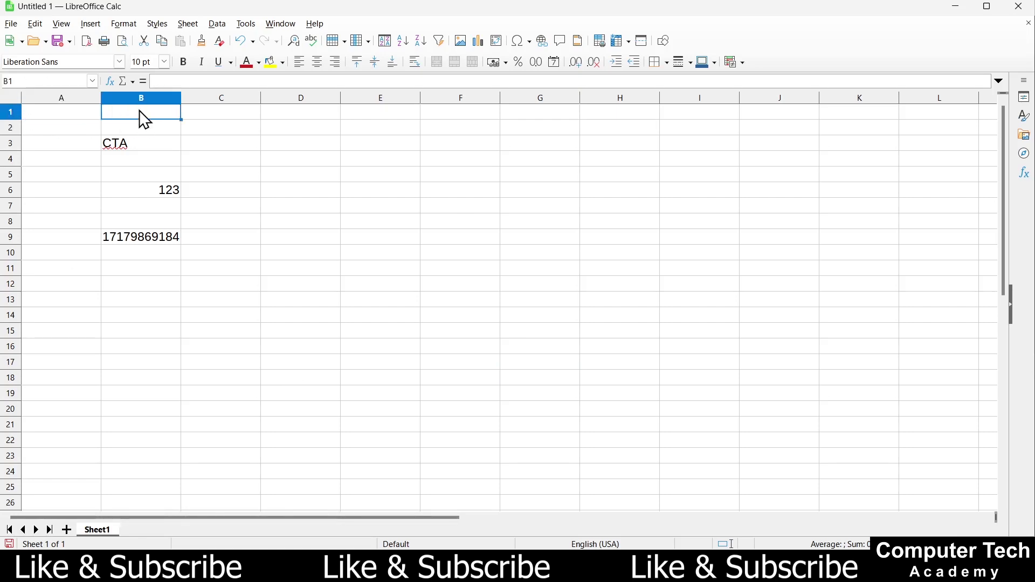
click(204, 115)
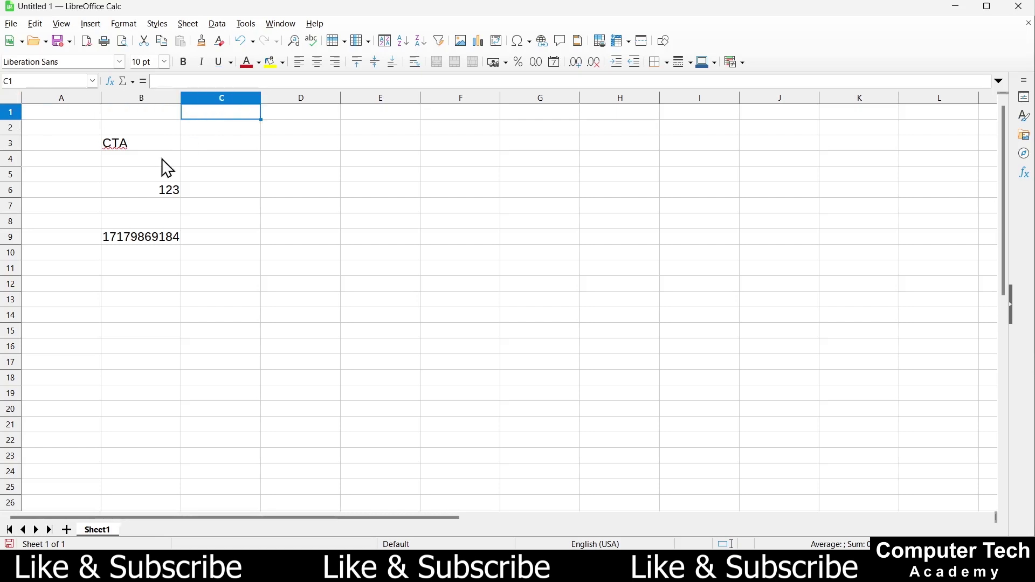
click(115, 171)
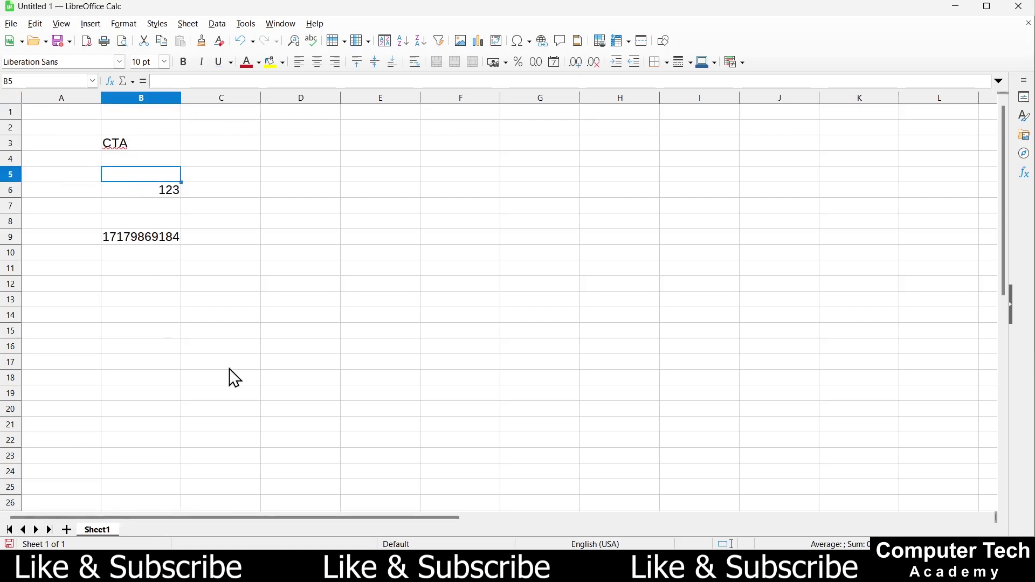
drag(221, 345, 220, 333)
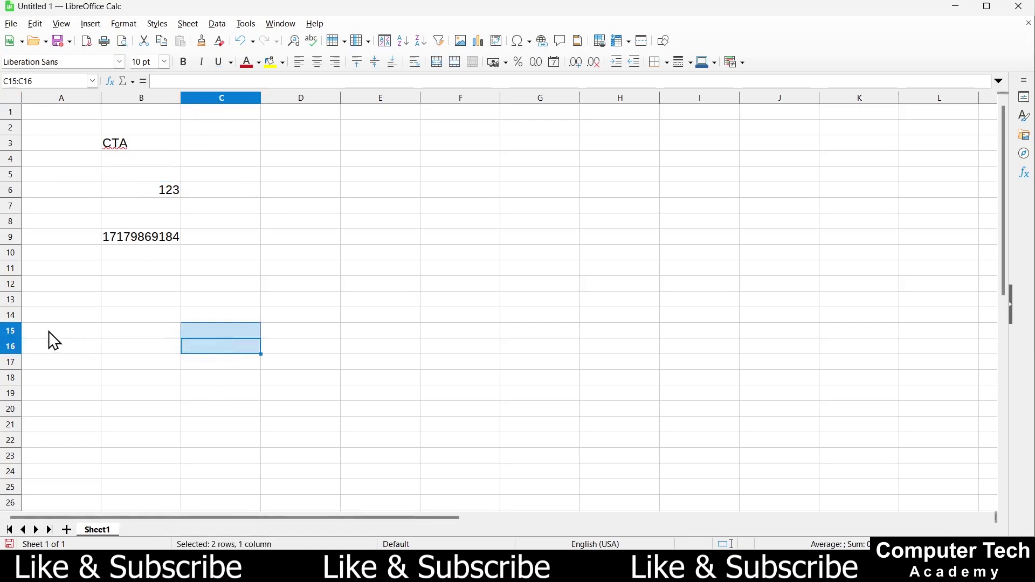
click(235, 332)
click(389, 334)
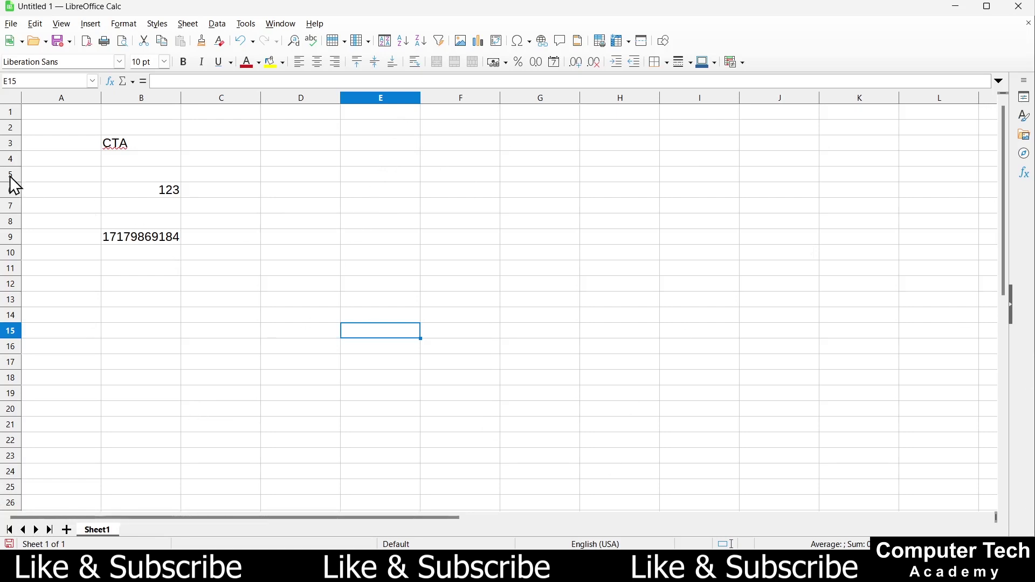
click(283, 197)
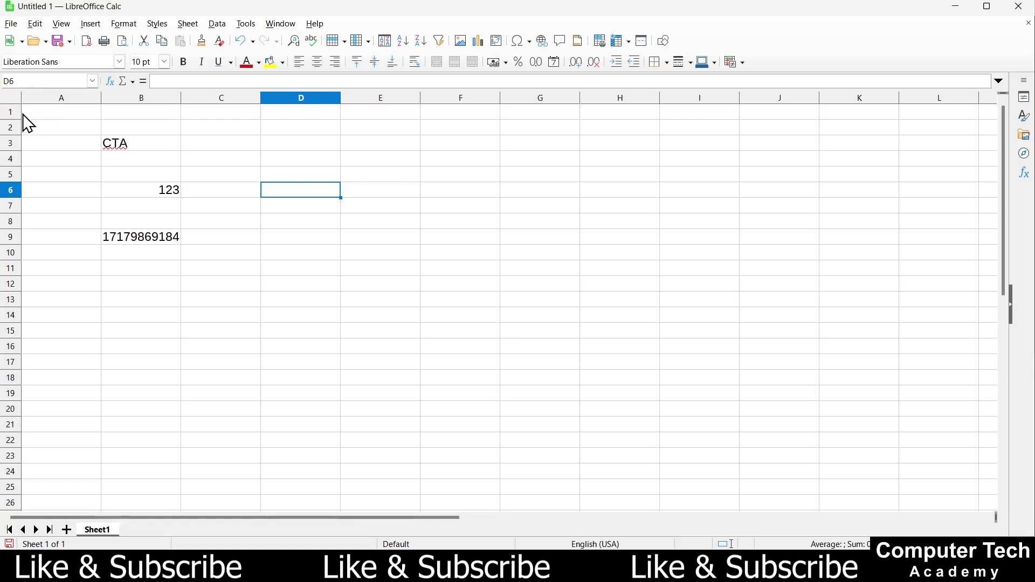
click(485, 238)
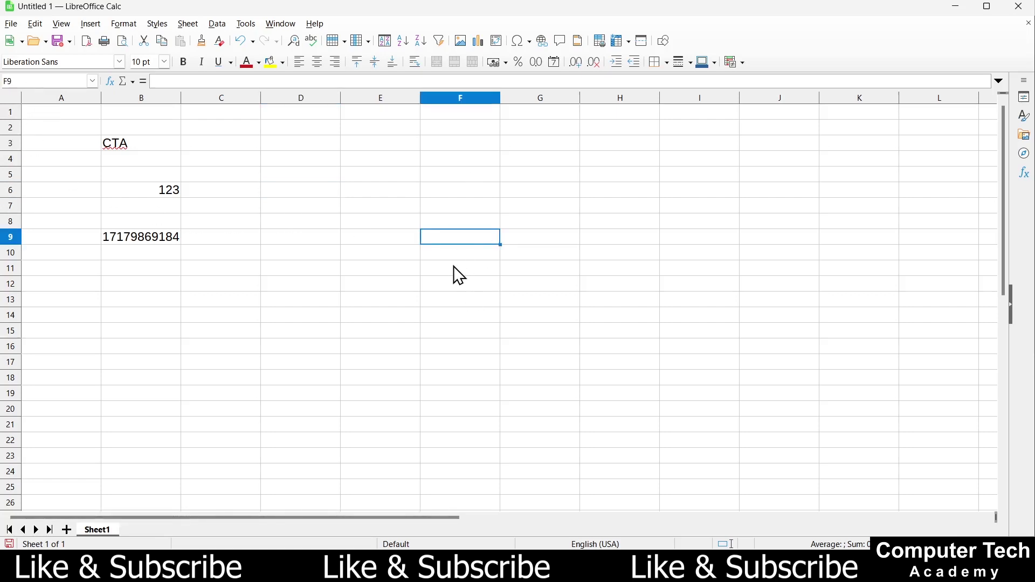
click(374, 318)
click(260, 320)
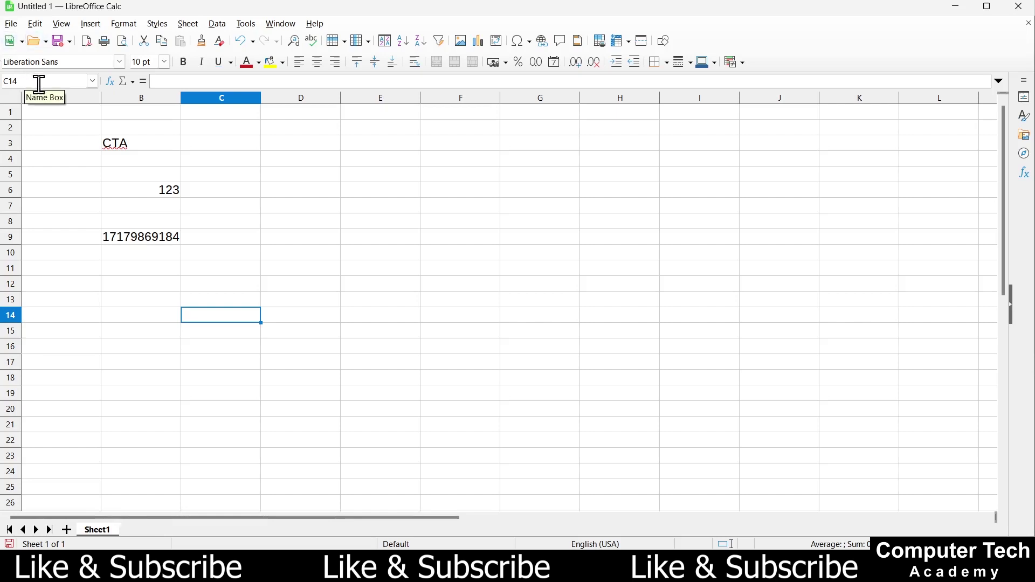
click(383, 258)
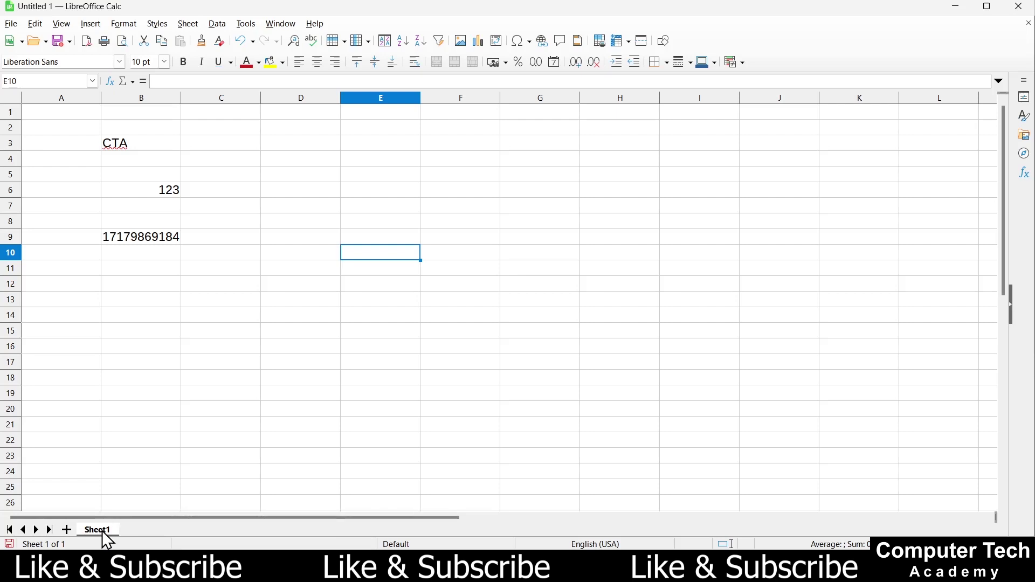
Step: Add Sheet2 and Sheet3 to the workbook, then return to Sheet1
click(65, 531)
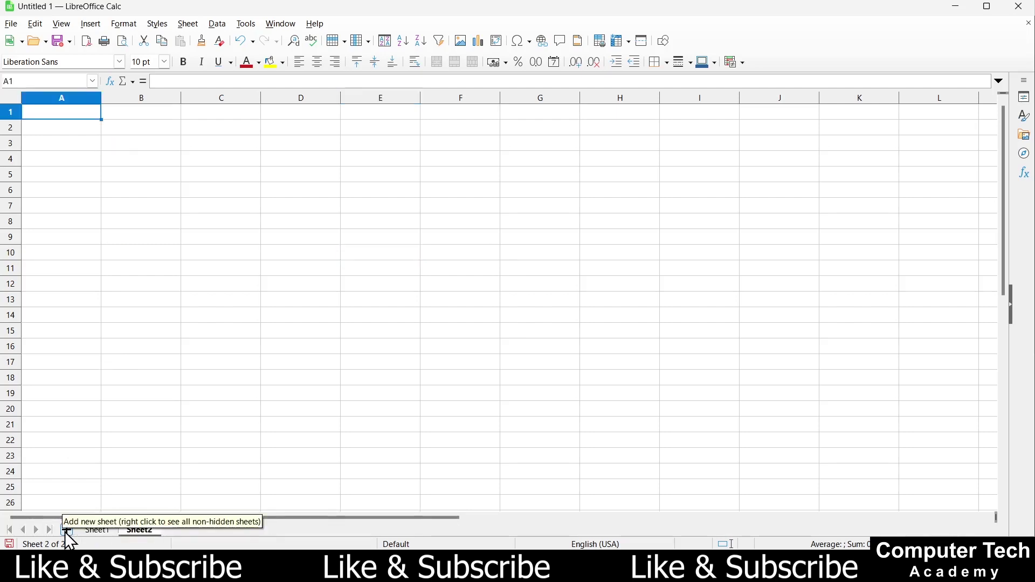
click(65, 531)
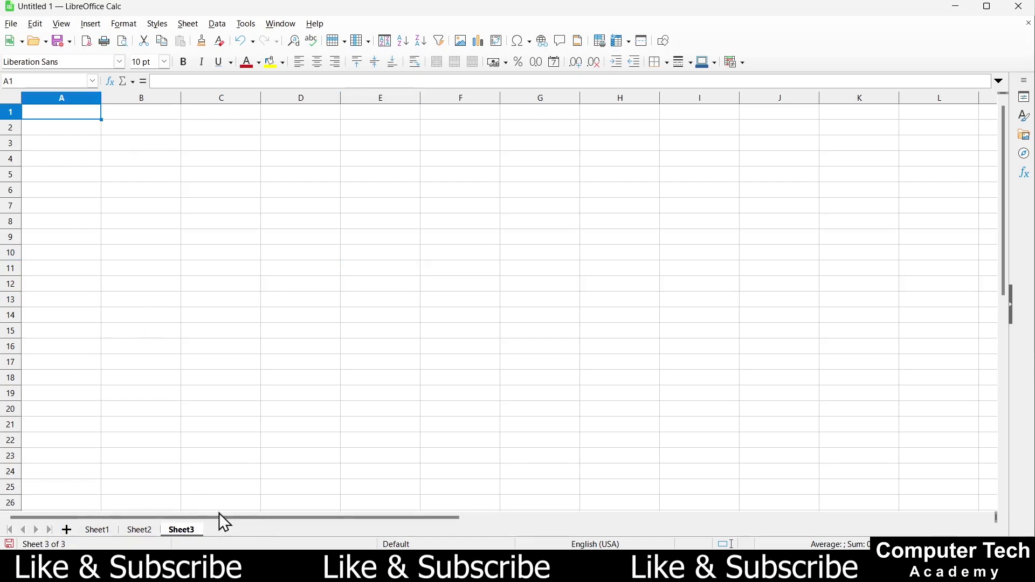
click(91, 530)
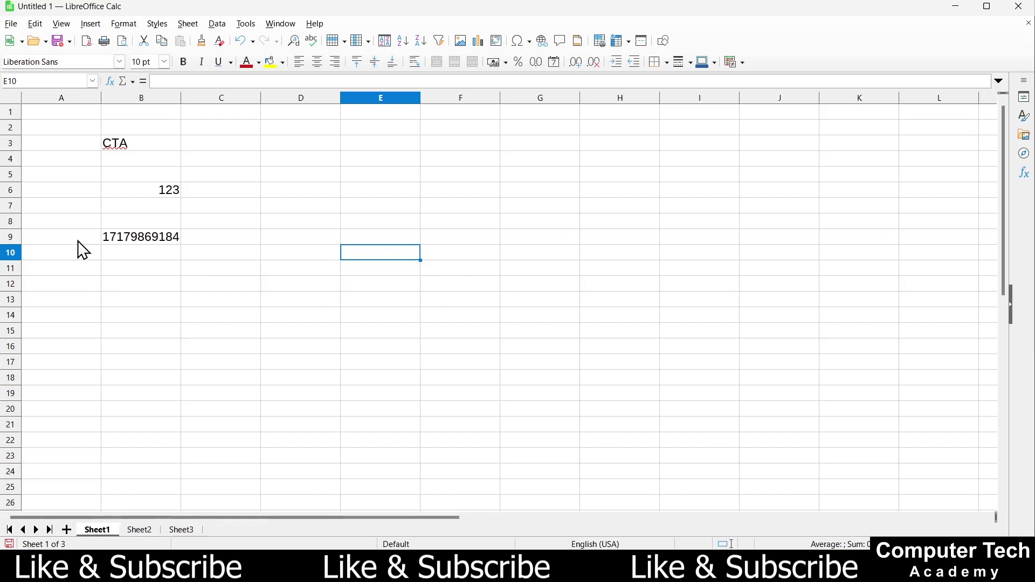
click(133, 531)
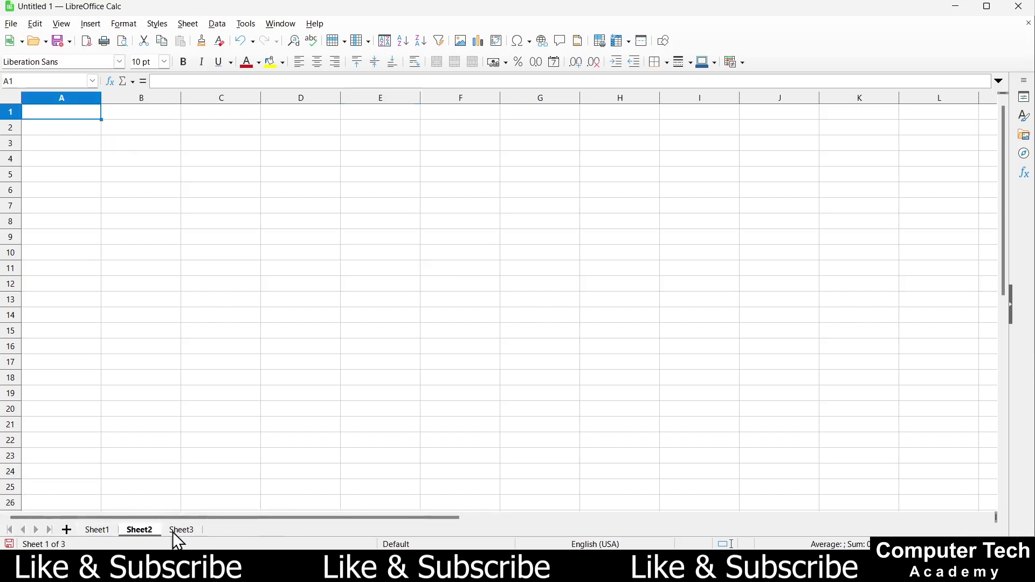
click(173, 533)
click(95, 533)
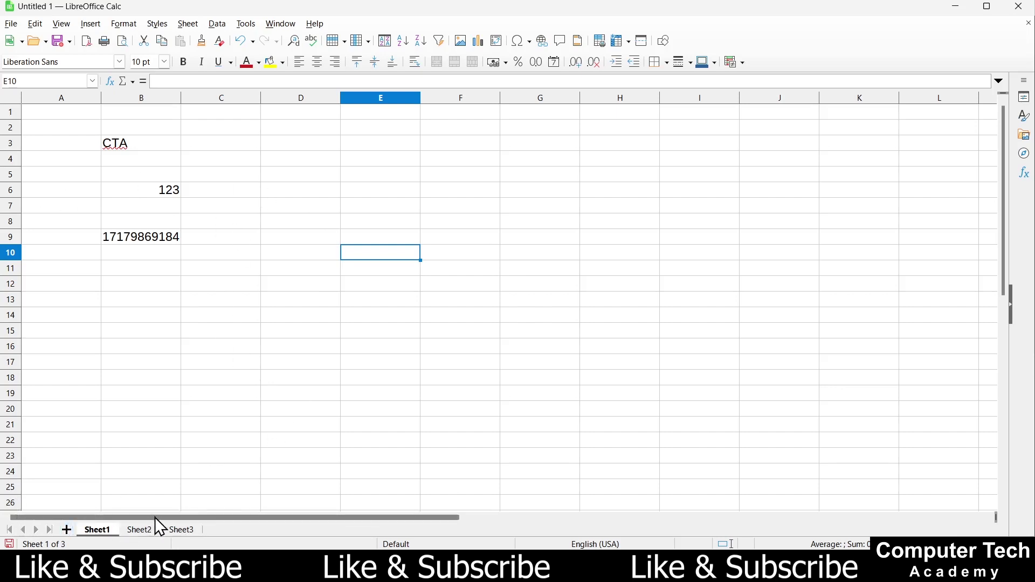
drag(307, 520, 960, 504)
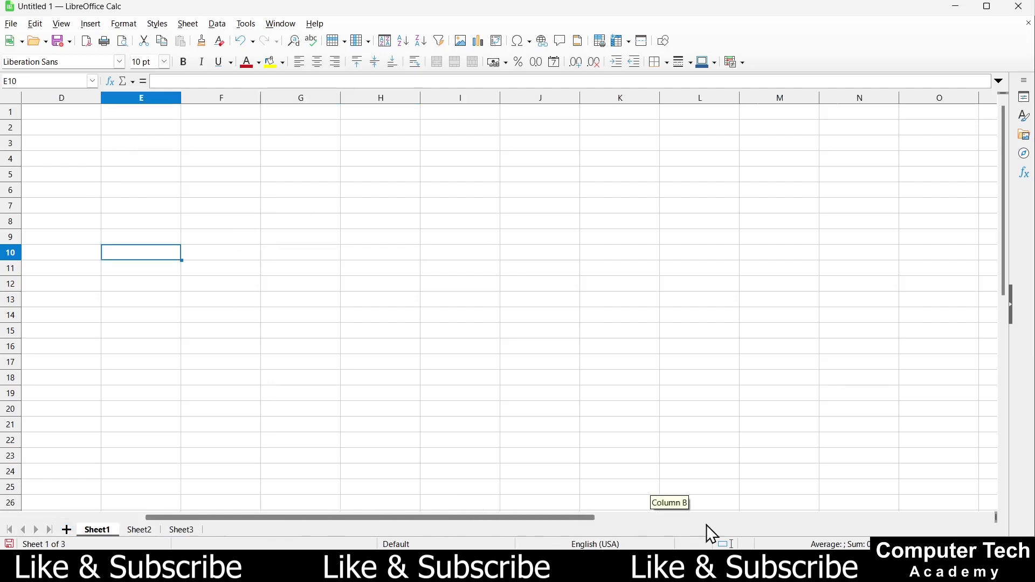
drag(958, 504, 959, 526)
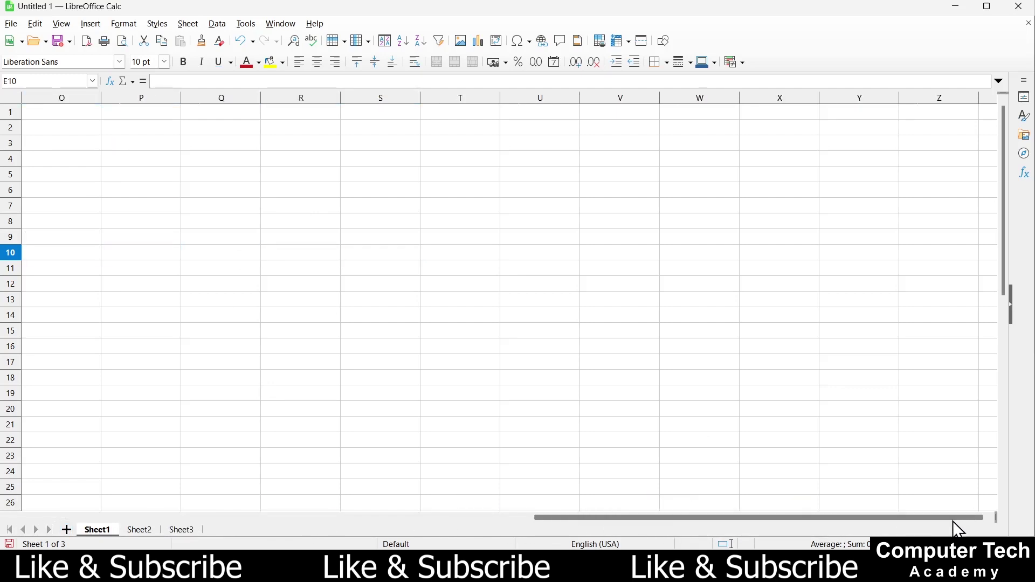
click(898, 518)
drag(554, 519, 500, 523)
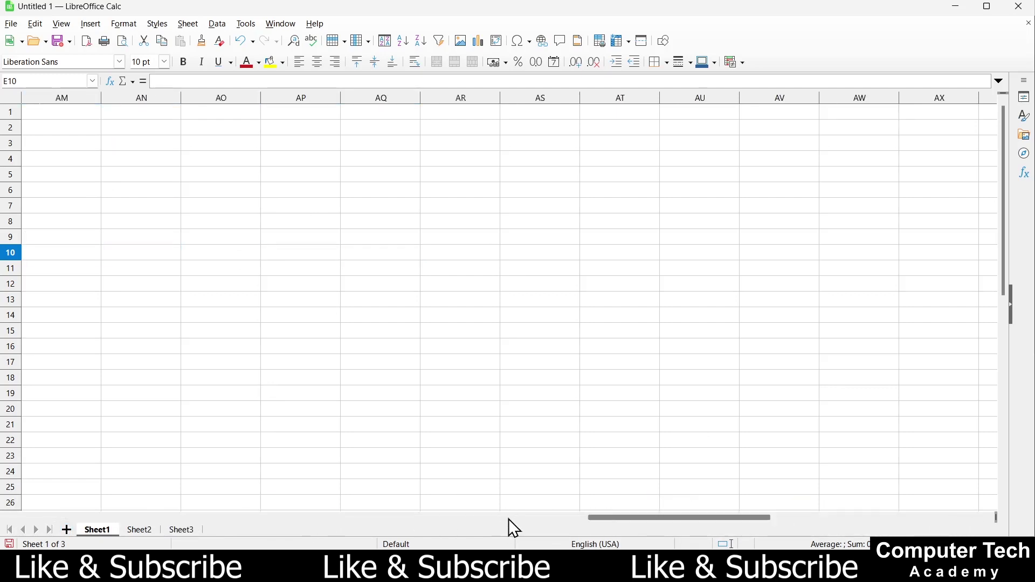
drag(501, 522, 54, 515)
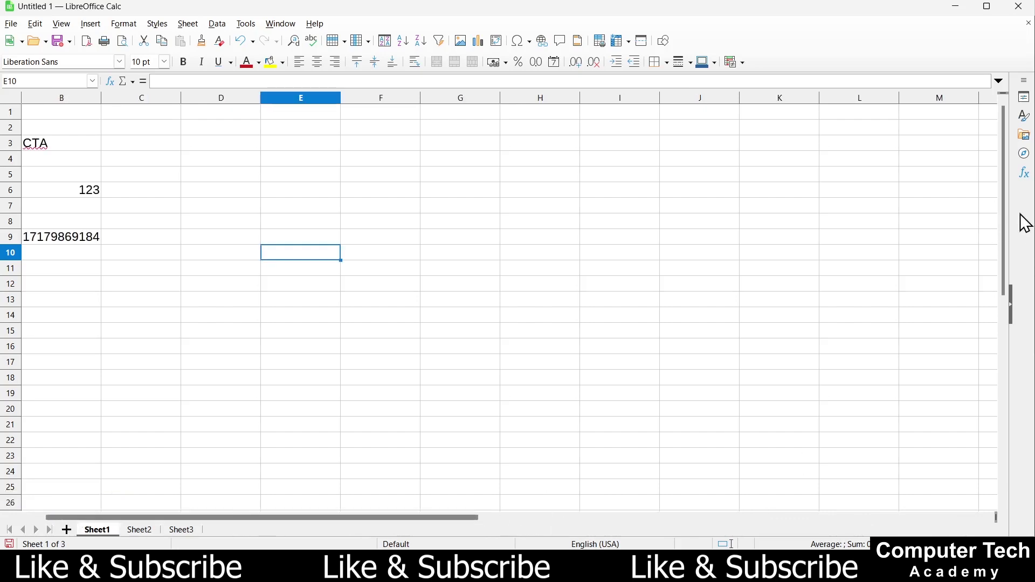
mouse_move(1006, 194)
mouse_down()
mouse_move(1005, 423)
mouse_move(1005, 411)
mouse_up()
scroll(1005, 374, down, 6)
drag(1004, 299, 1010, 118)
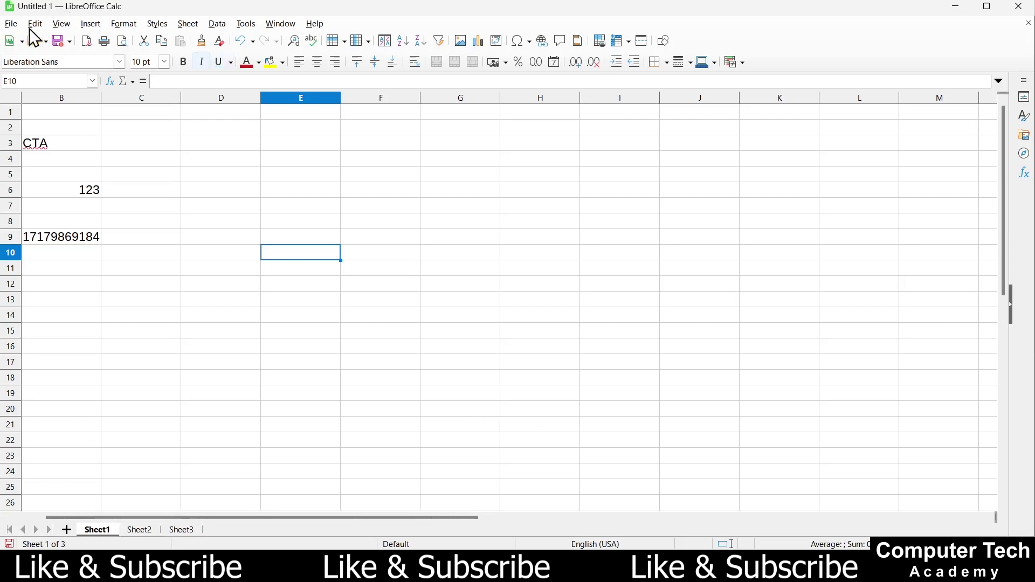
click(63, 25)
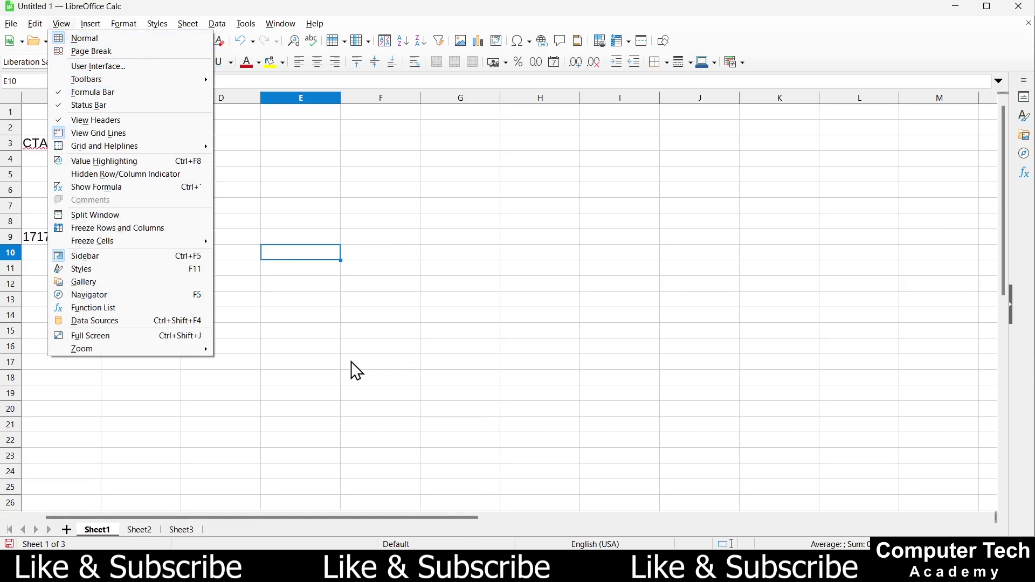
click(328, 380)
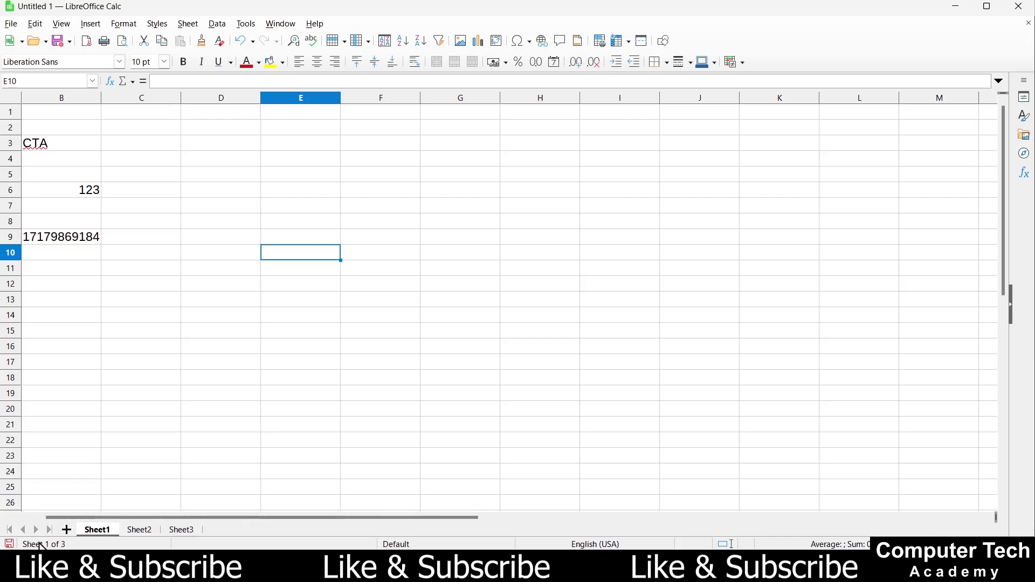
click(141, 530)
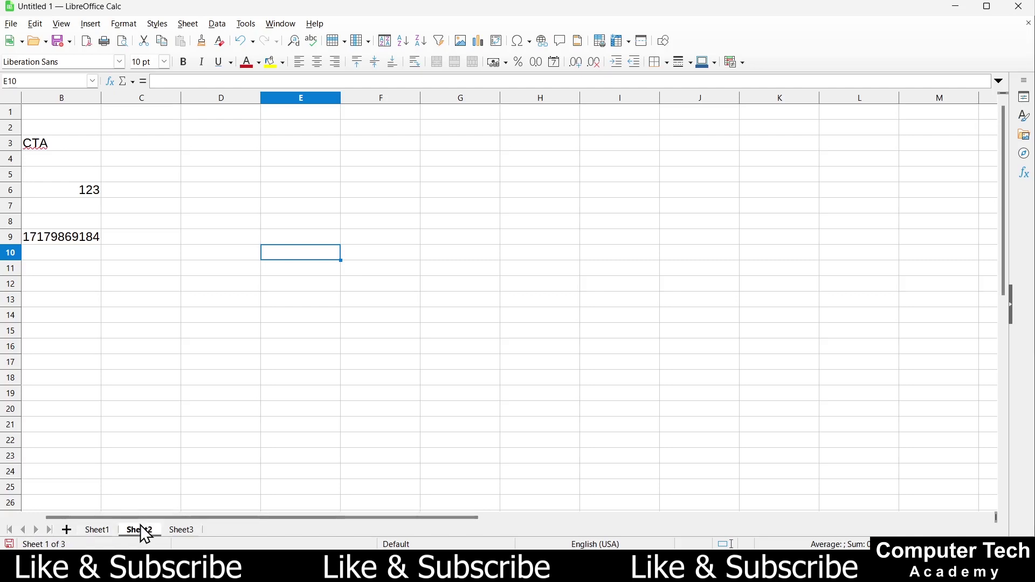
click(176, 531)
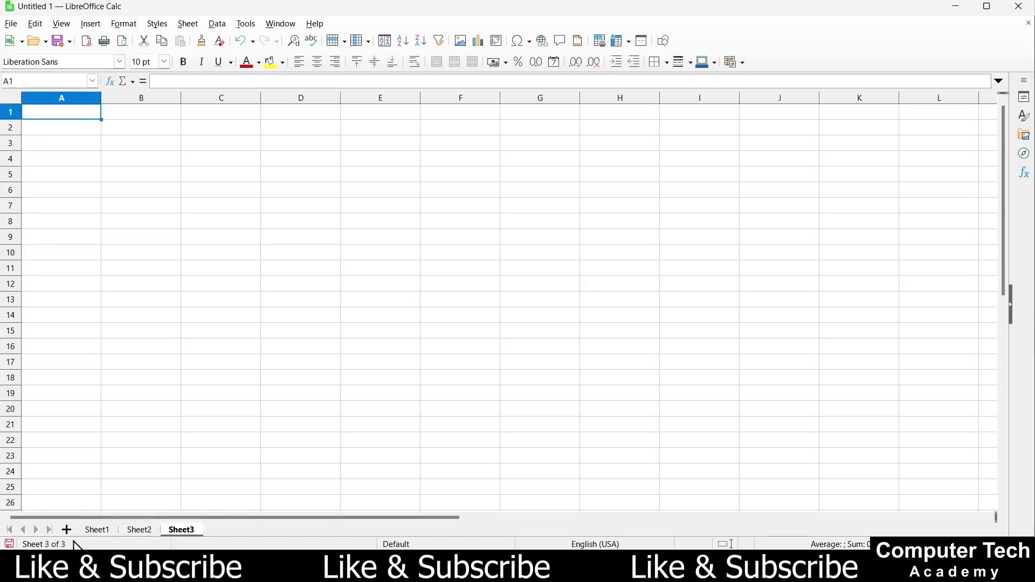
click(92, 533)
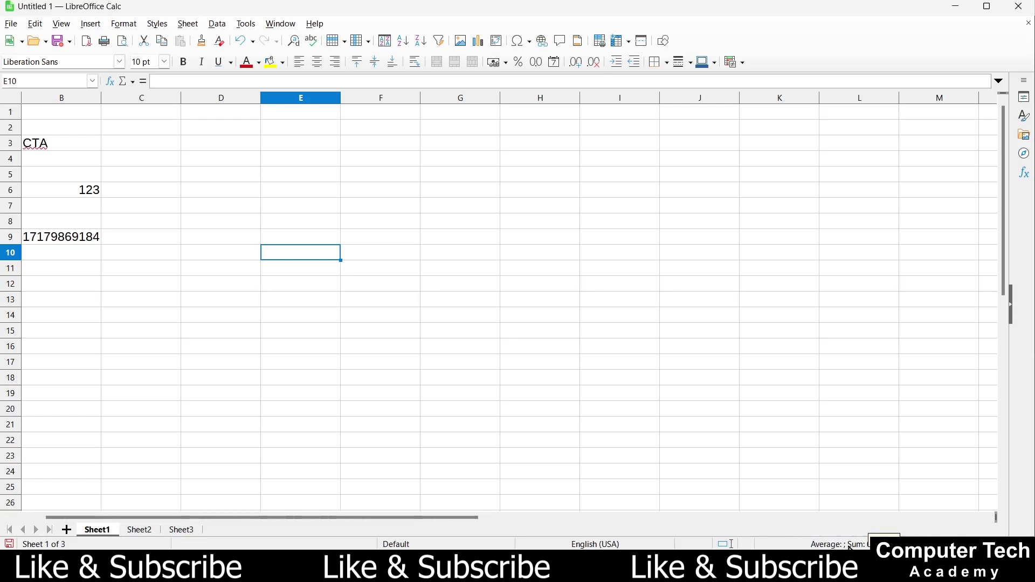
click(588, 315)
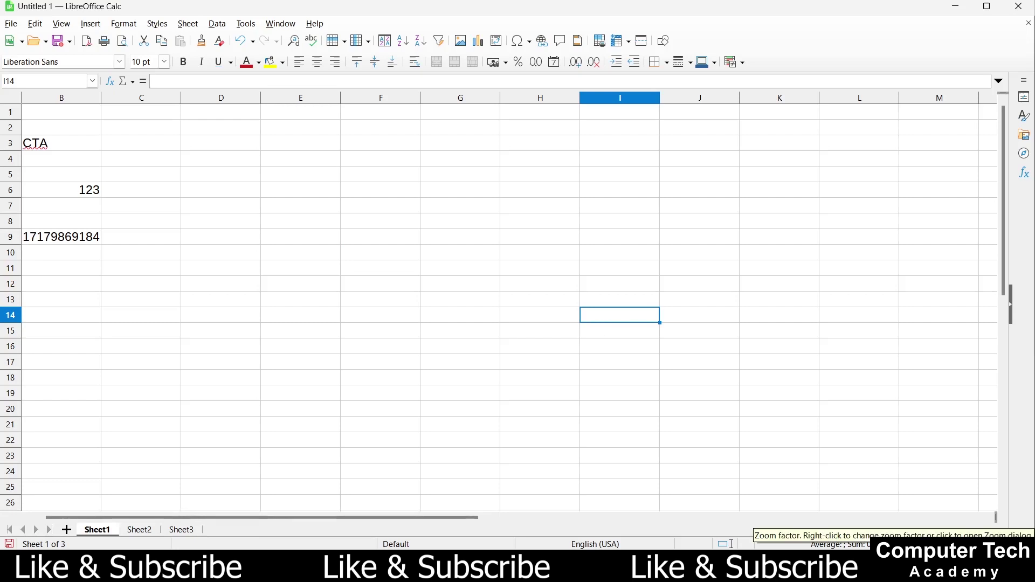
scroll(499, 308, down, 1)
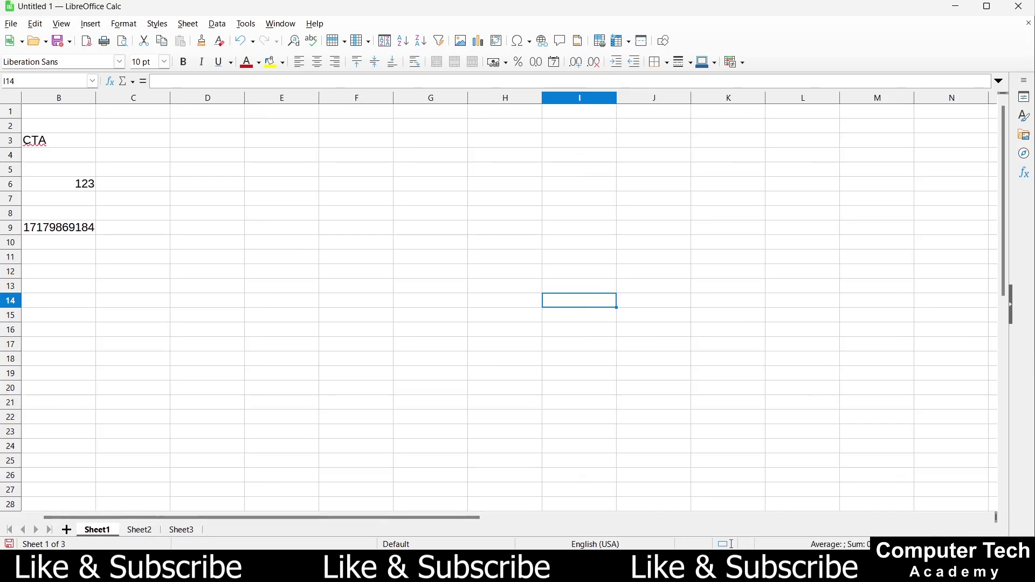
scroll(499, 308, down, 1)
scroll(498, 307, up, 1)
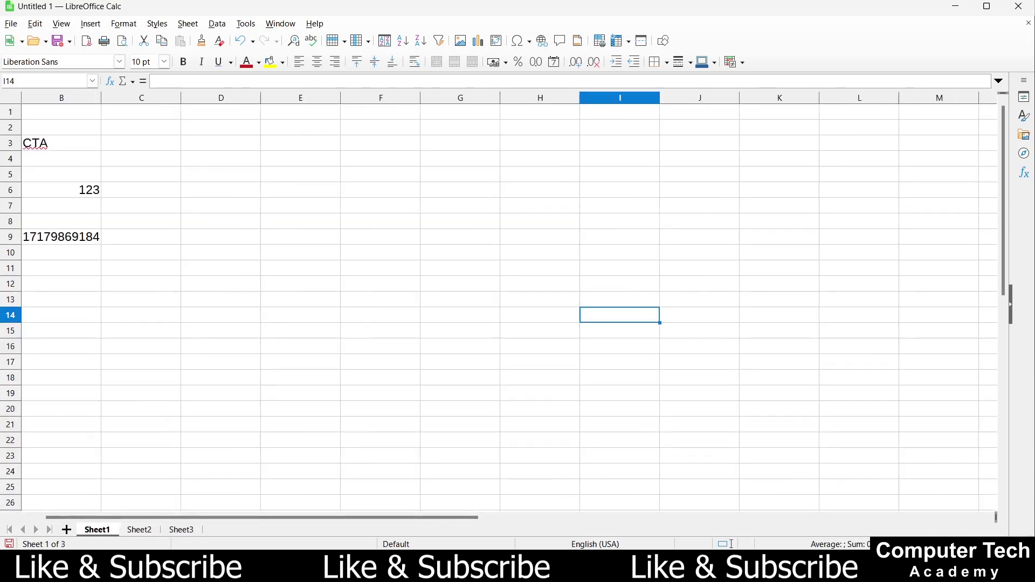
scroll(499, 307, up, 1)
scroll(498, 307, up, 3)
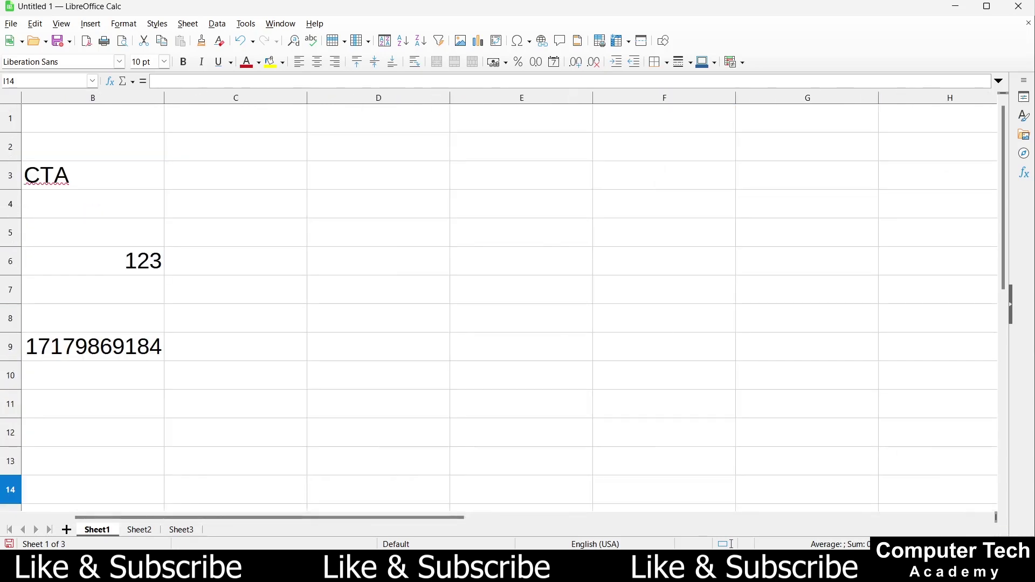
scroll(499, 307, down, 1)
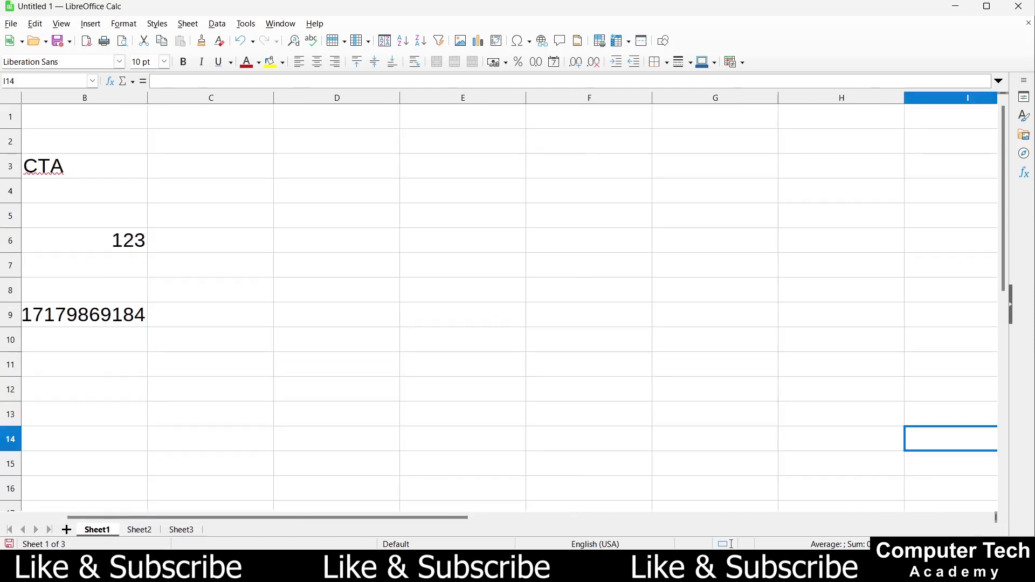
scroll(498, 307, down, 1)
scroll(499, 307, down, 2)
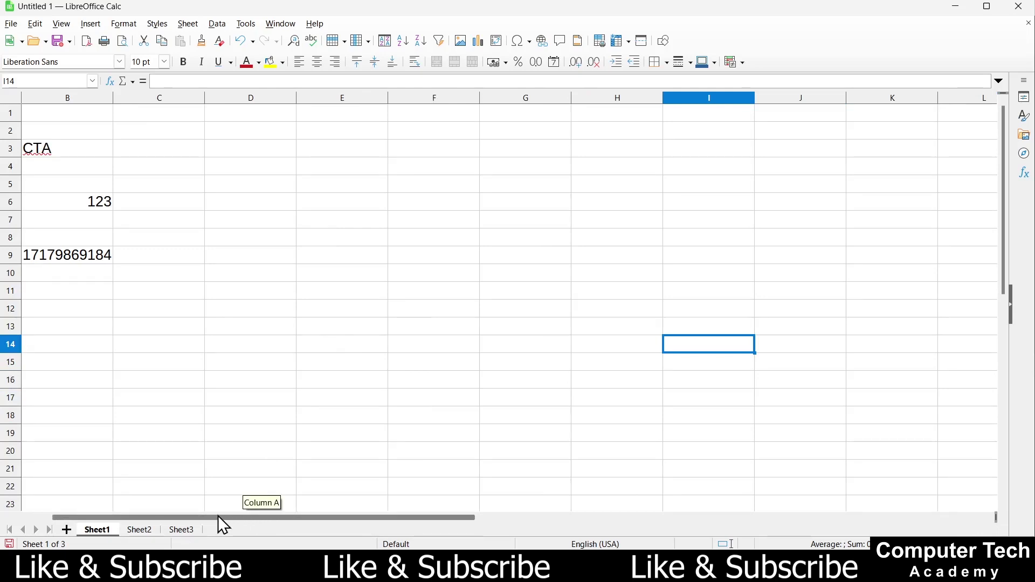
Step: Clear the contents of B3:B10 and return to cell A1
drag(223, 526, 167, 517)
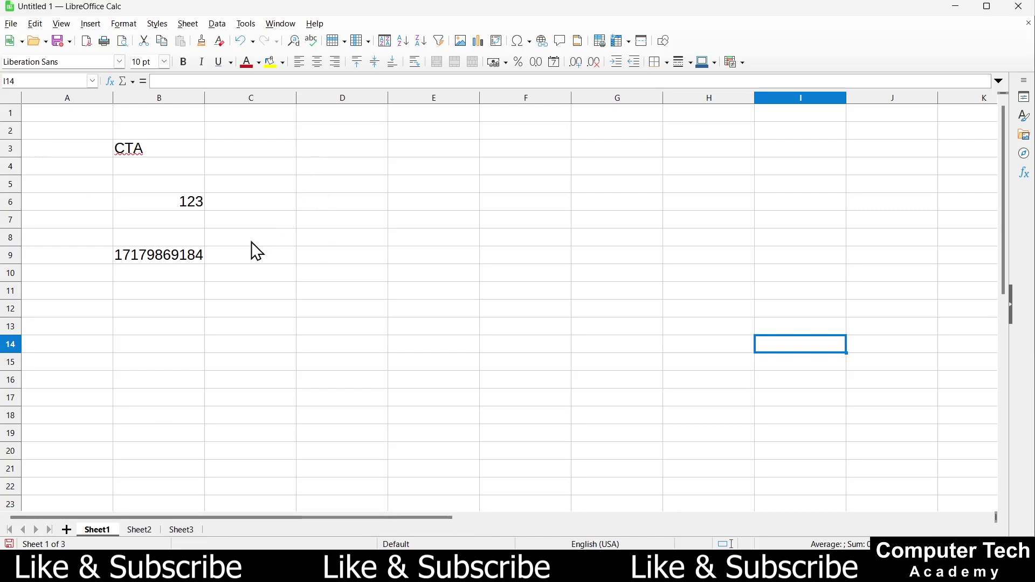
click(154, 148)
key(shift+Down)
key(shift+Down)
key(shift+Down)
key(shift+Down)
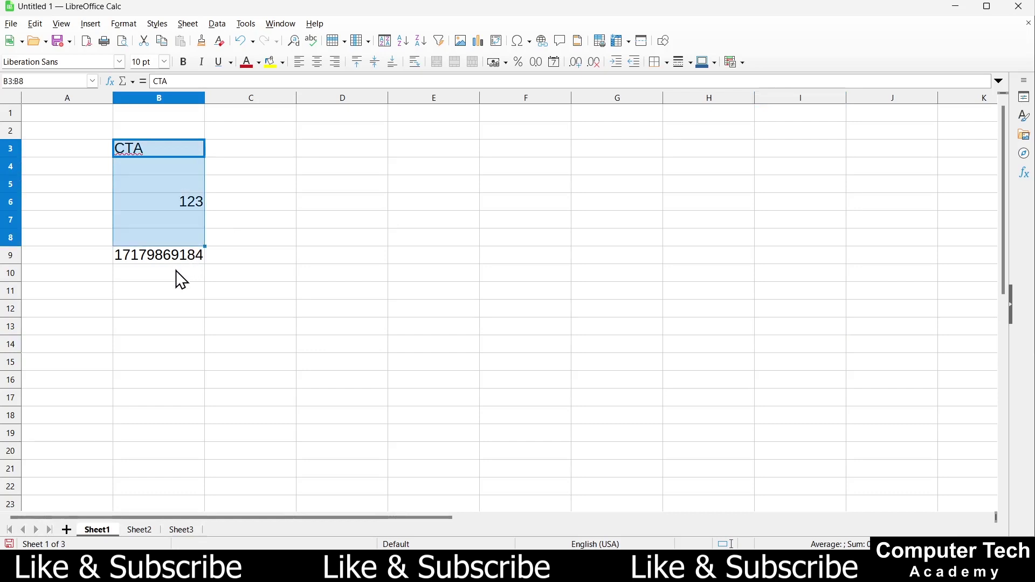
shift+click(178, 275)
key(Delete)
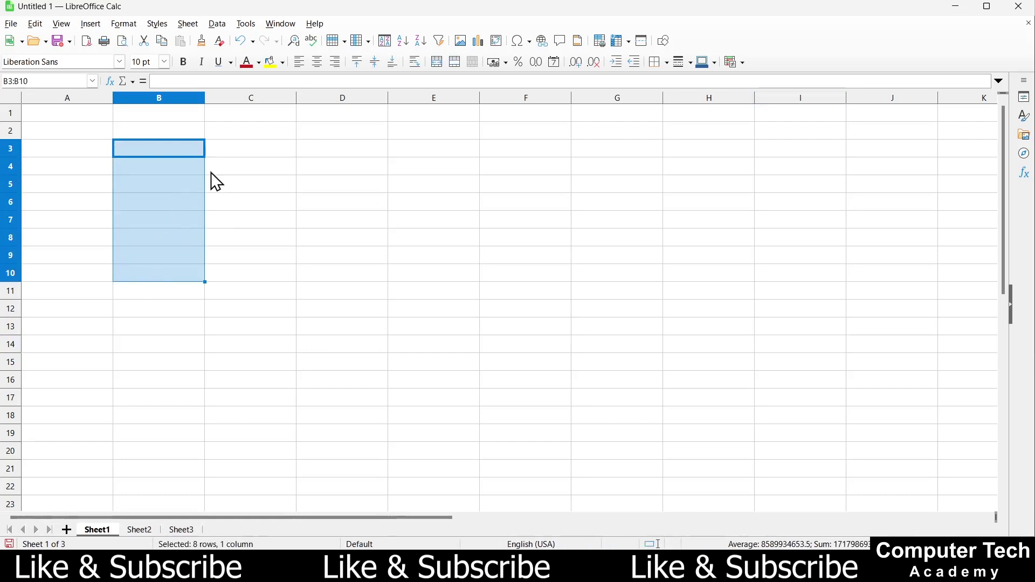
click(278, 238)
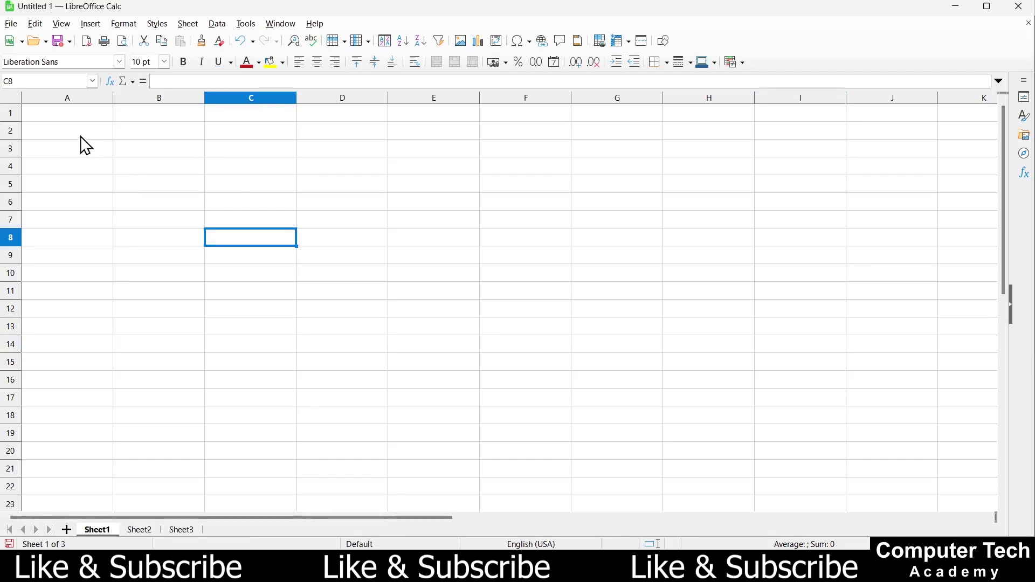
click(68, 113)
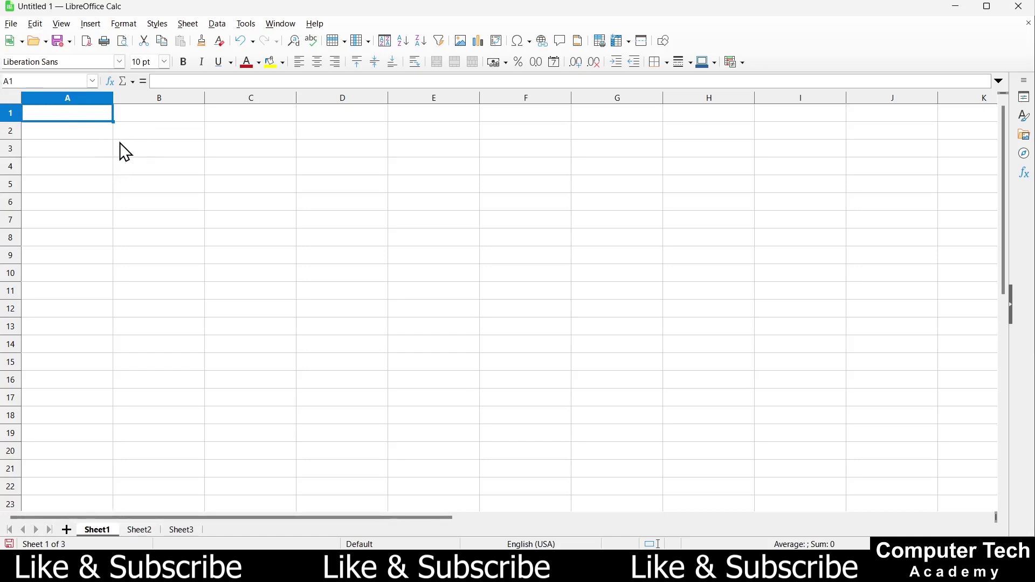
click(11, 43)
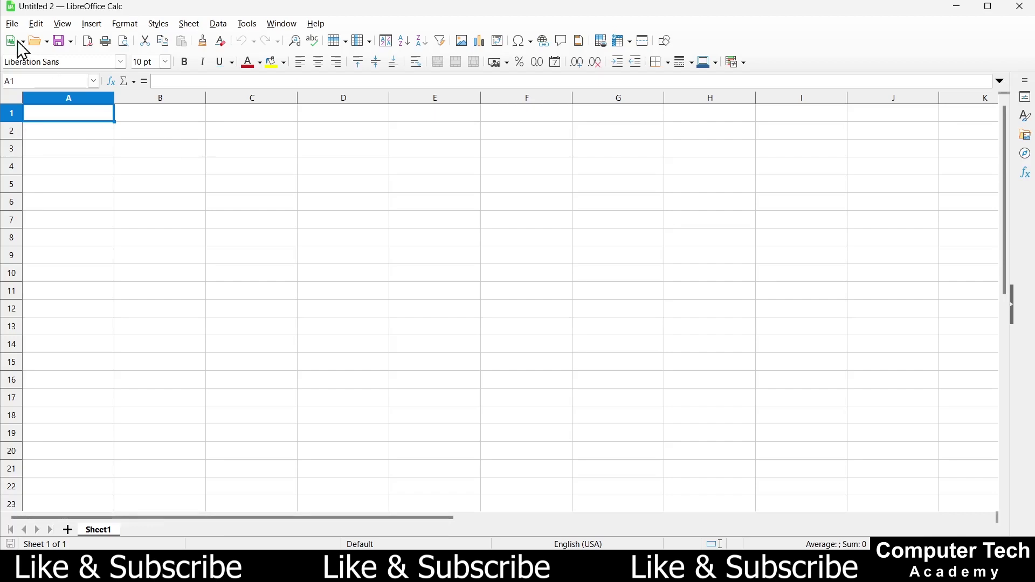
click(11, 24)
click(27, 96)
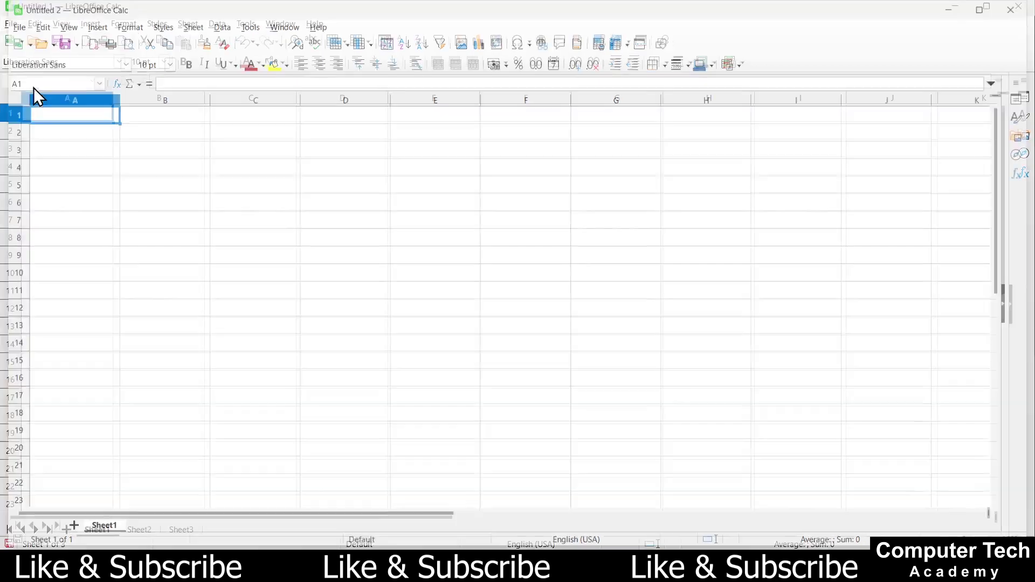
click(105, 171)
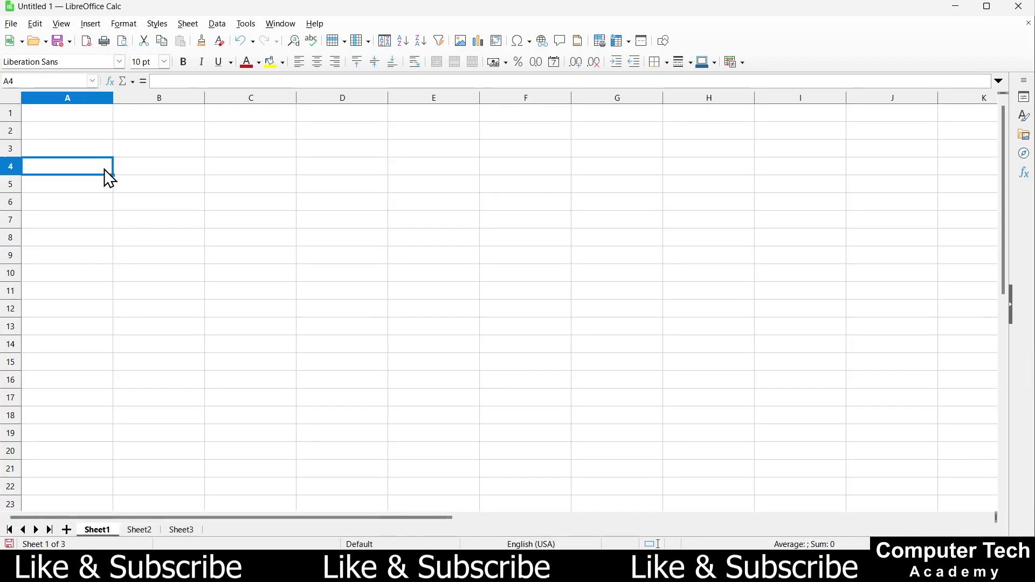
click(86, 116)
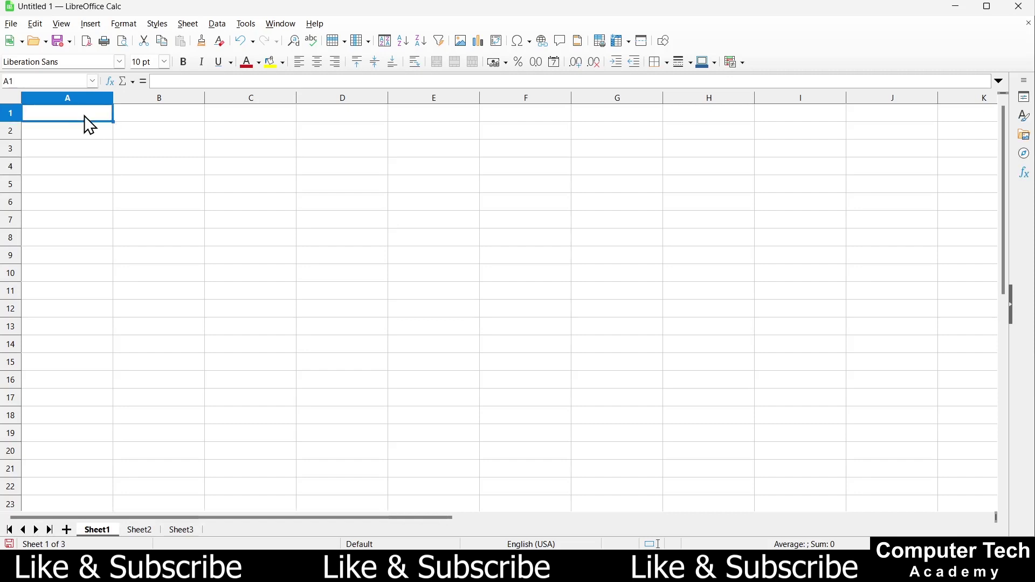
Step: Enter CTA in A1 and 123 in A2
text(CTA)
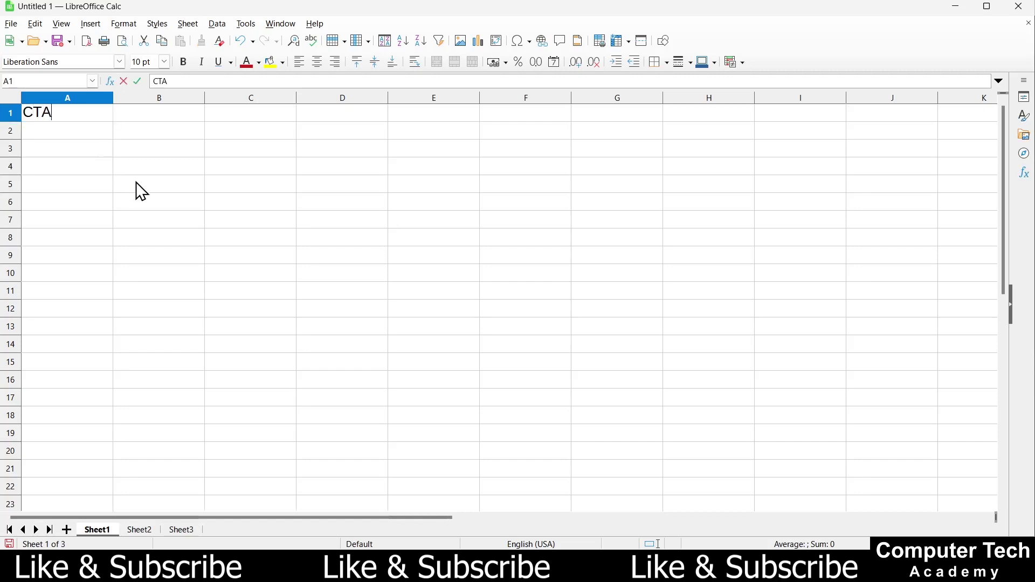
key(Return)
text(123)
key(Return)
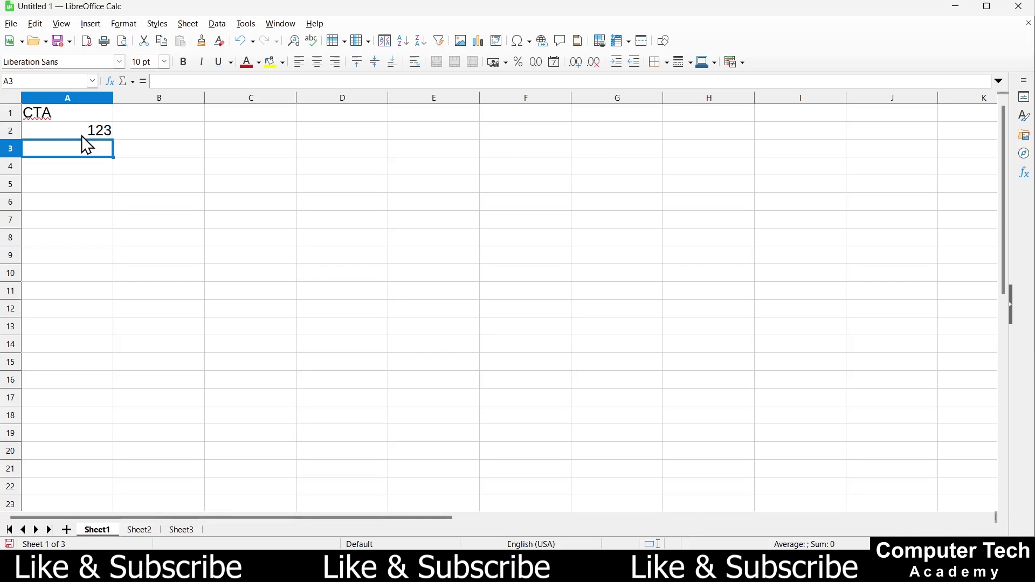
Step: Enter 1 in C5 and the letter a in C6, then select C5:C6
click(244, 184)
text(1)
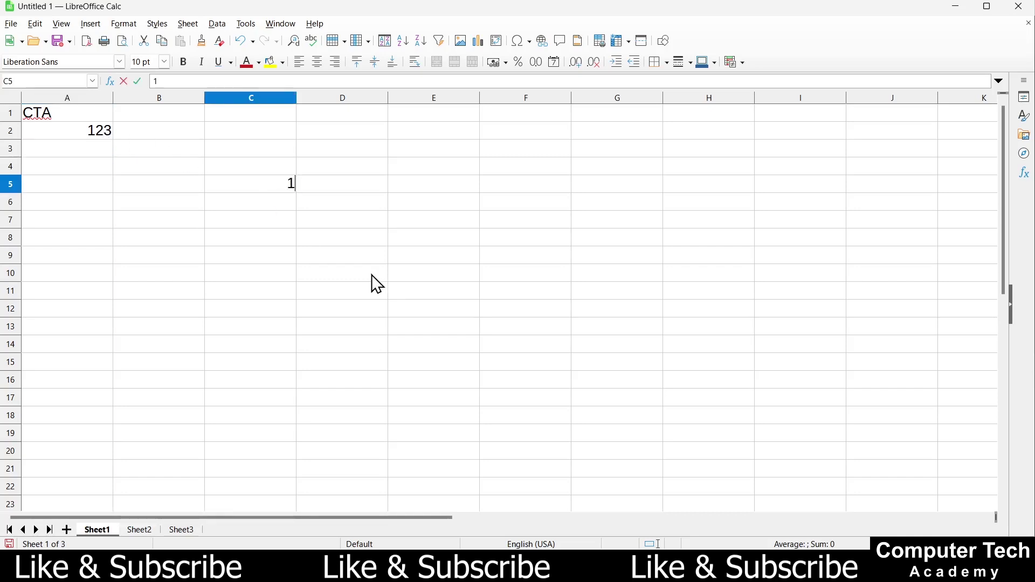
key(Return)
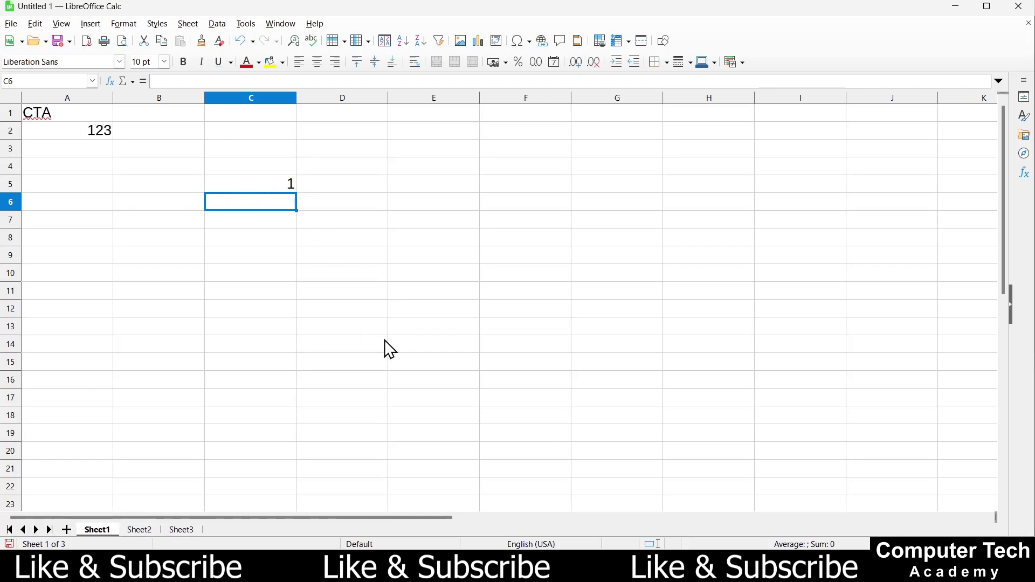
text(a)
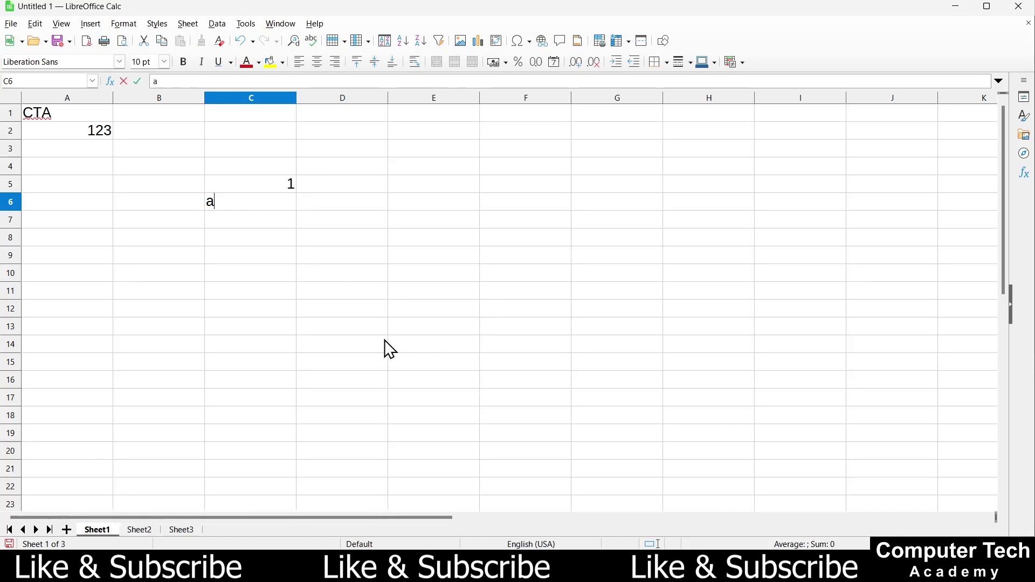
key(Return)
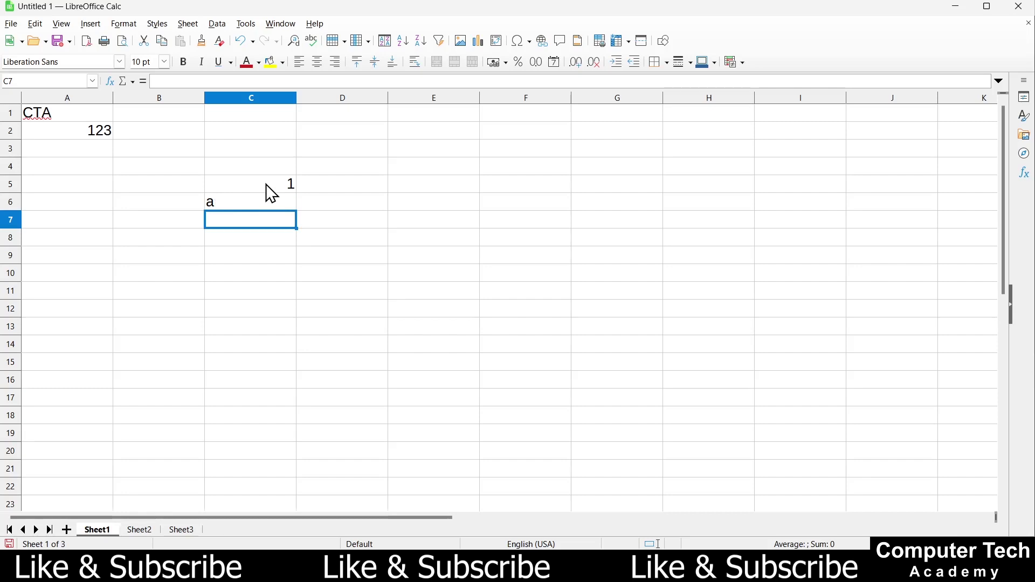
drag(264, 184, 265, 202)
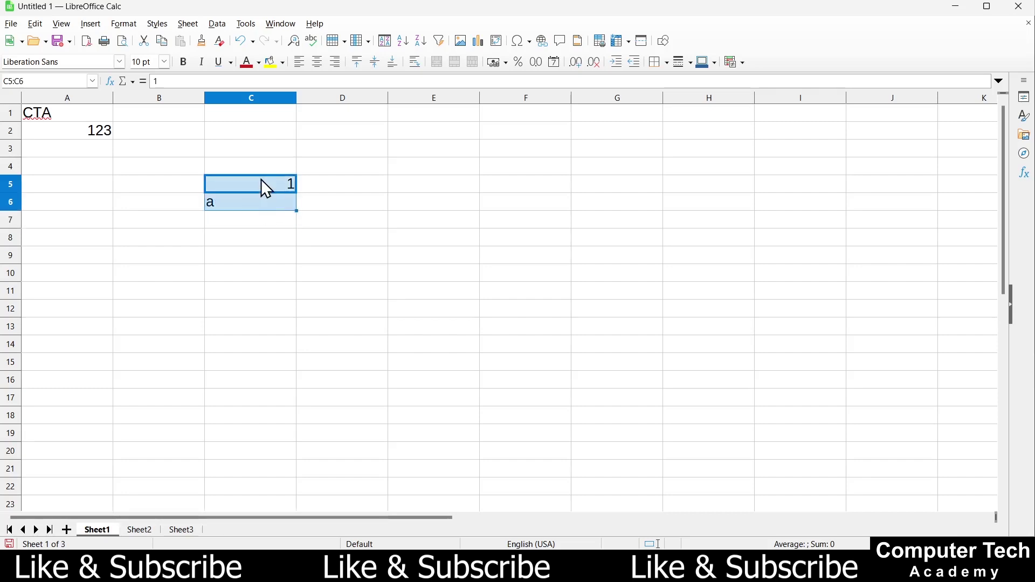
Step: Centre the 1 in cell C5 horizontally with Align Center
click(314, 205)
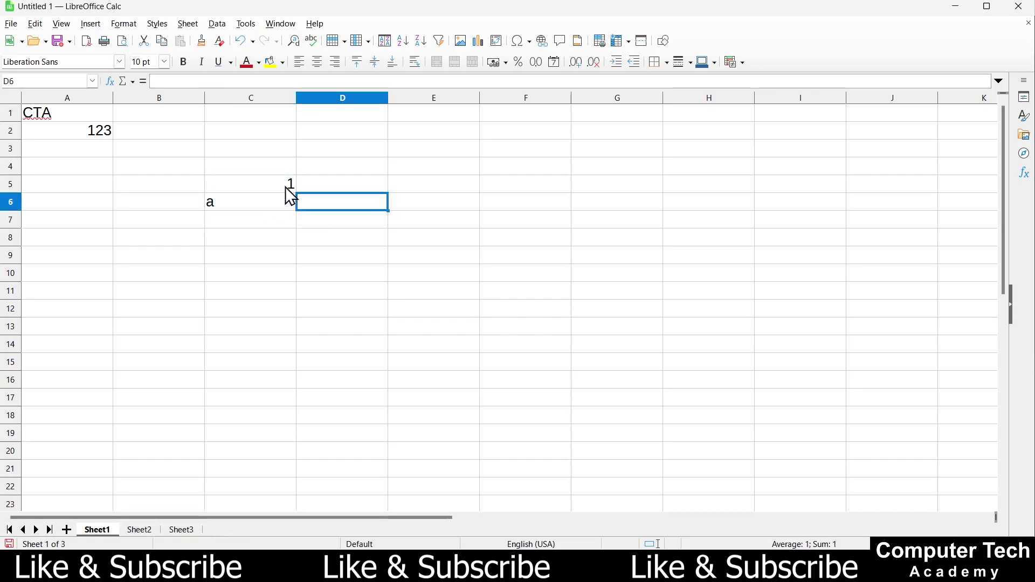
click(280, 185)
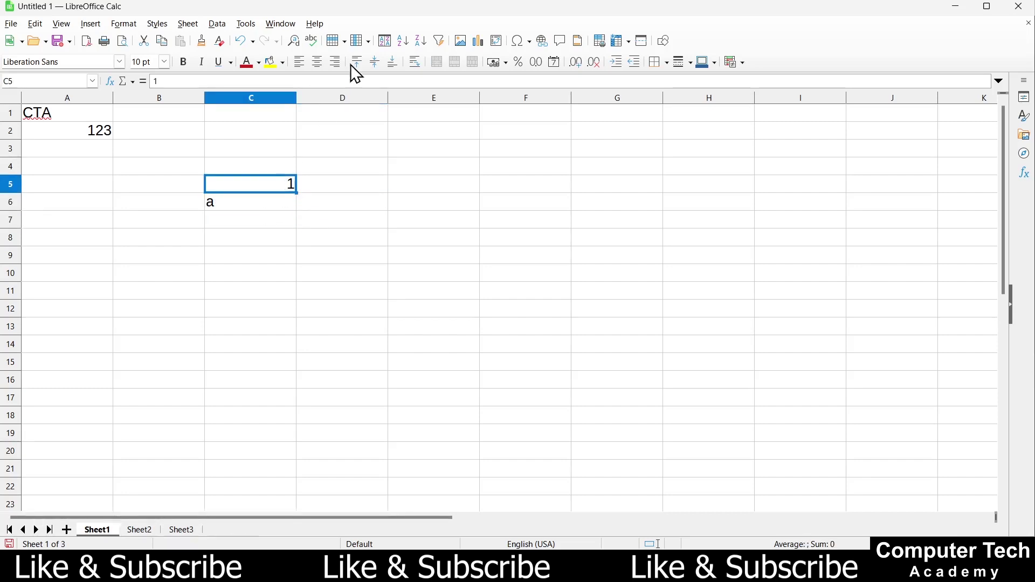
click(300, 61)
click(317, 62)
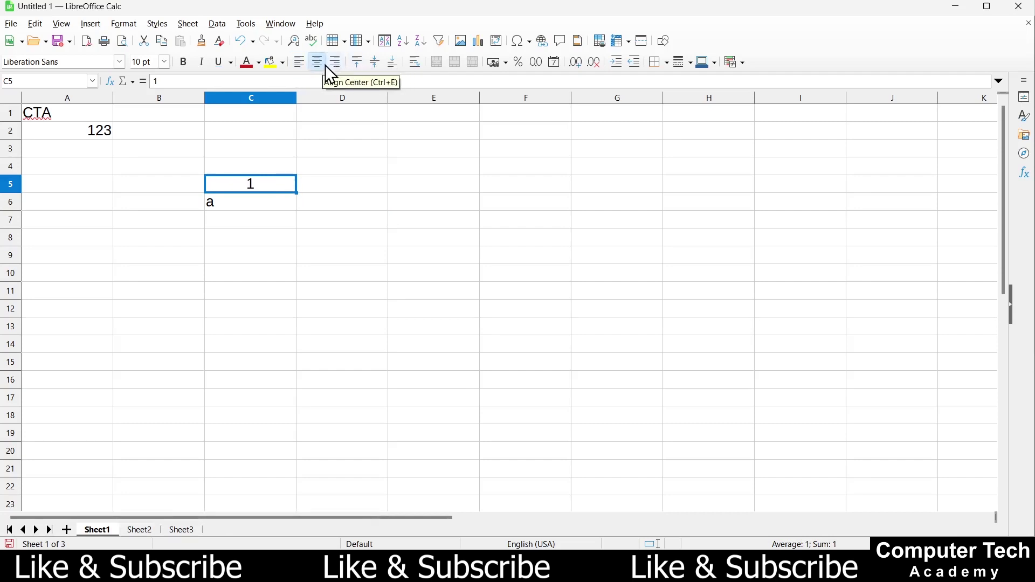
click(238, 198)
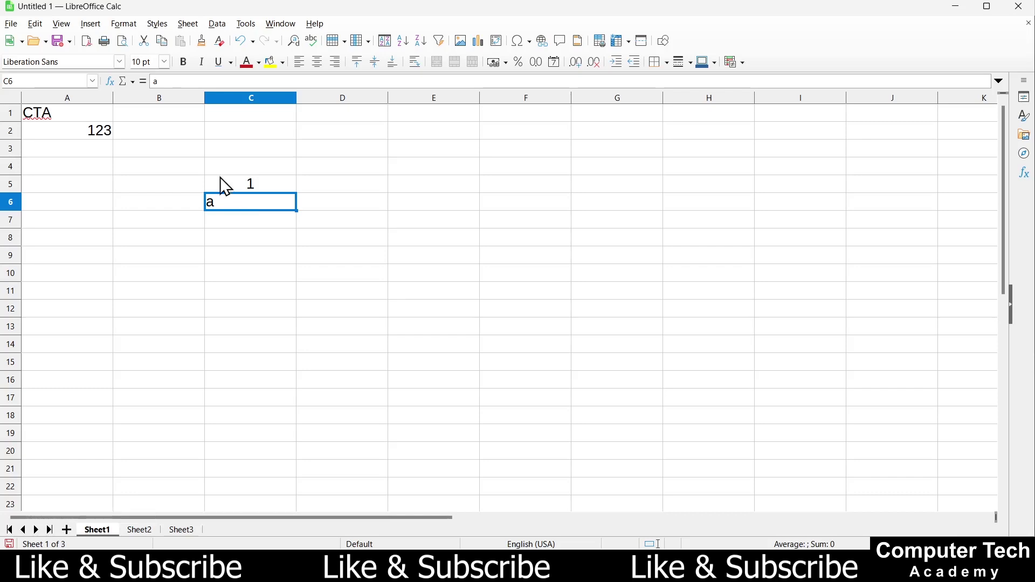
click(79, 112)
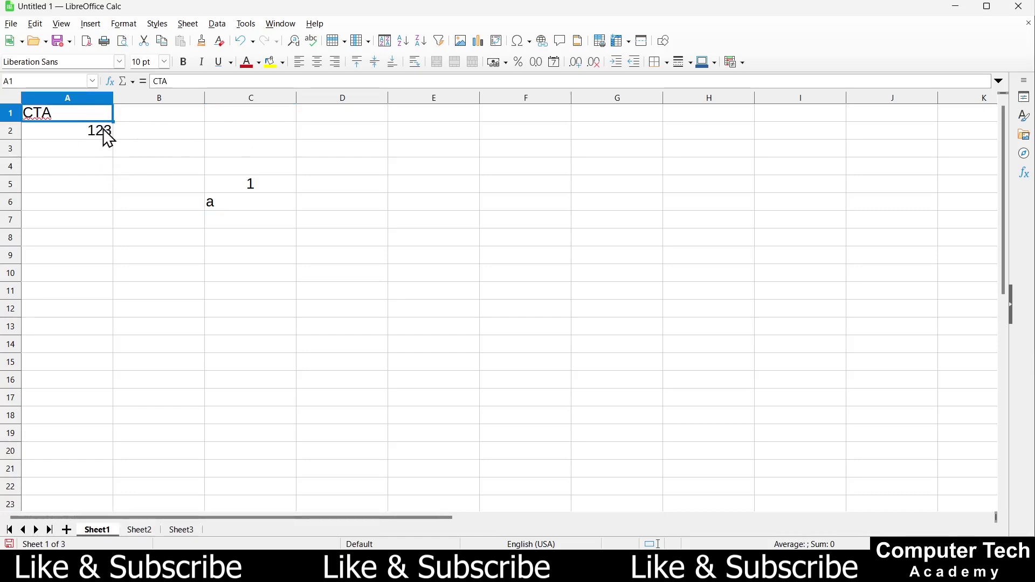
Step: Enter the headers Sr, Name and Contact across A1:C1
text(S)
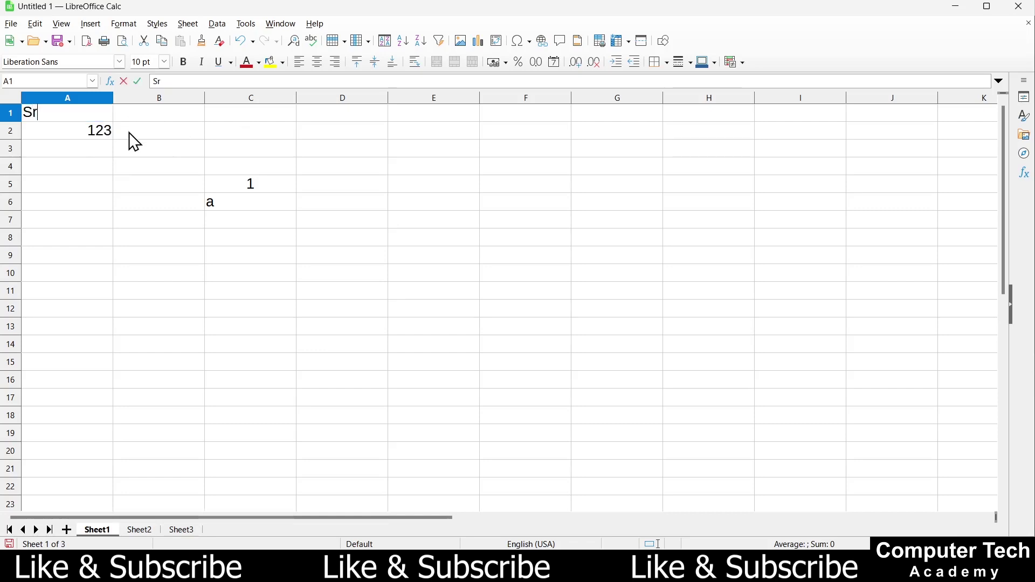
text(r)
key(Tab)
text(Nam)
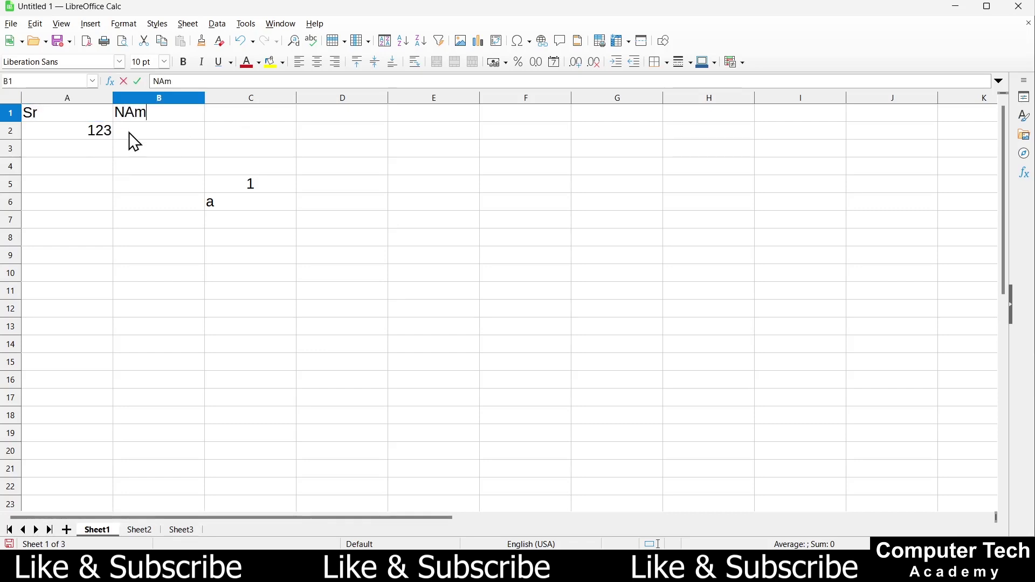
text(e)
key(Tab)
text(Contact)
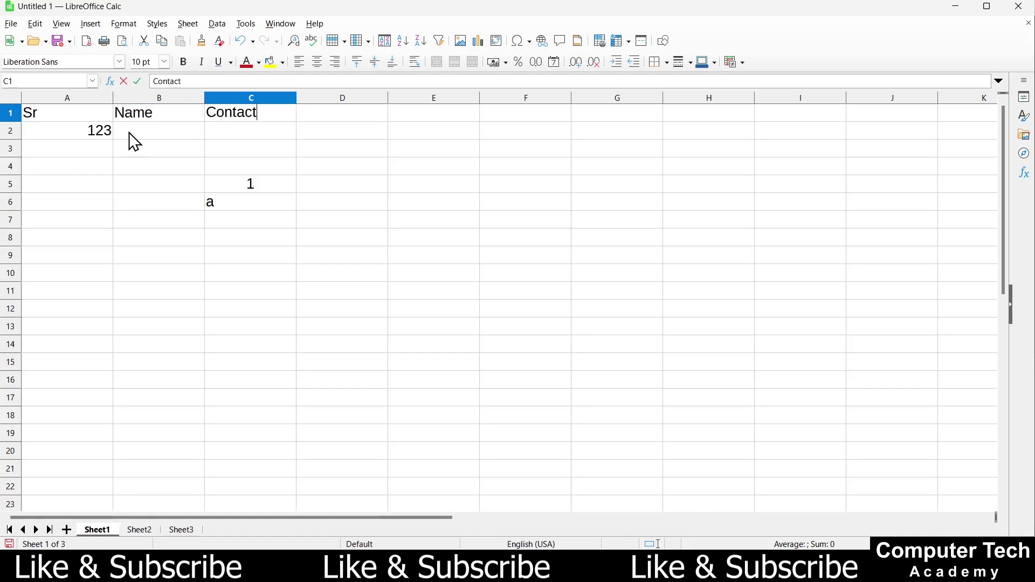
key(Tab)
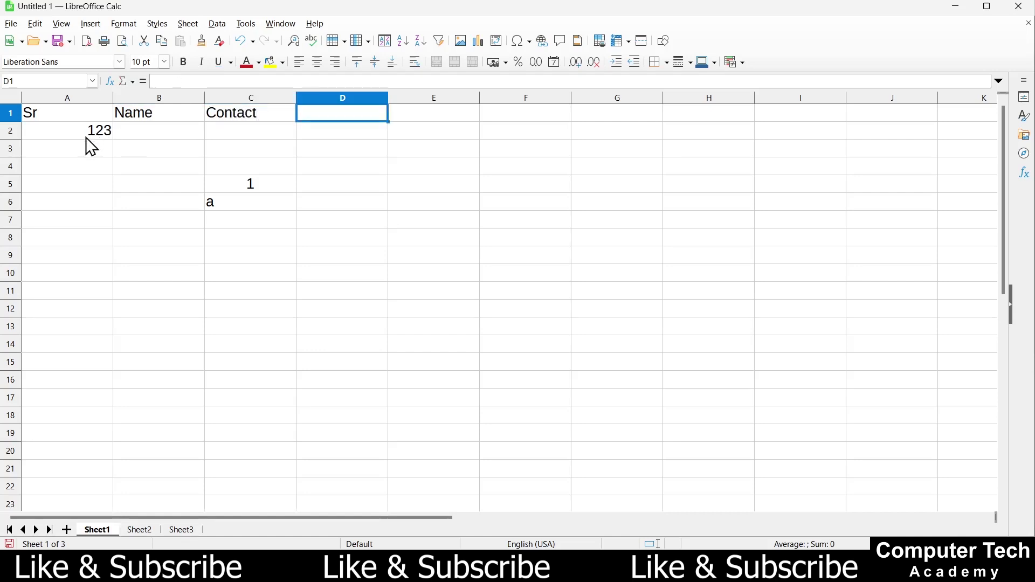
Step: Fill row 2 with serial number 1, the first person's name and contact number
click(84, 138)
text(1)
key(Tab)
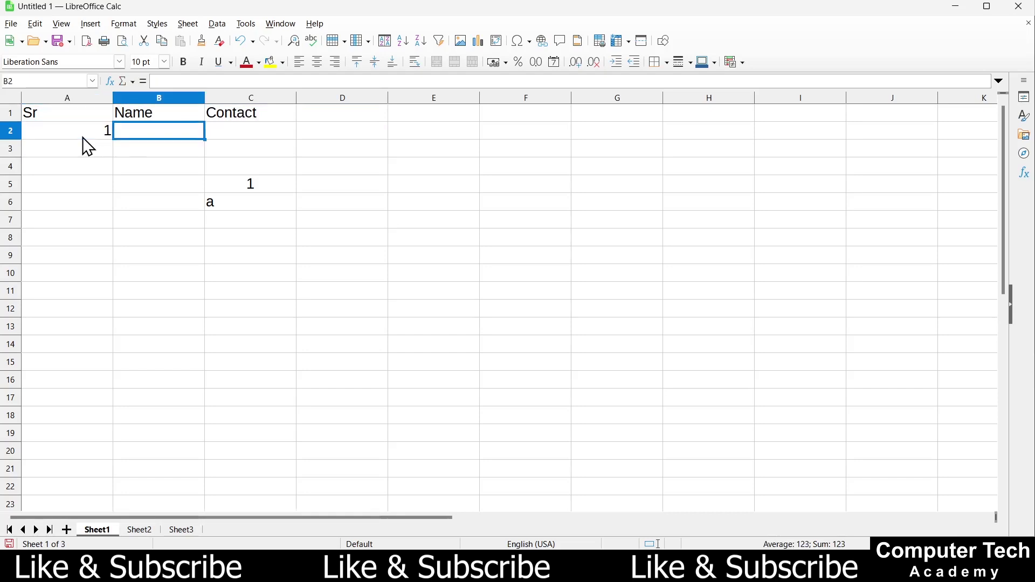
text(Aman)
key(Tab)
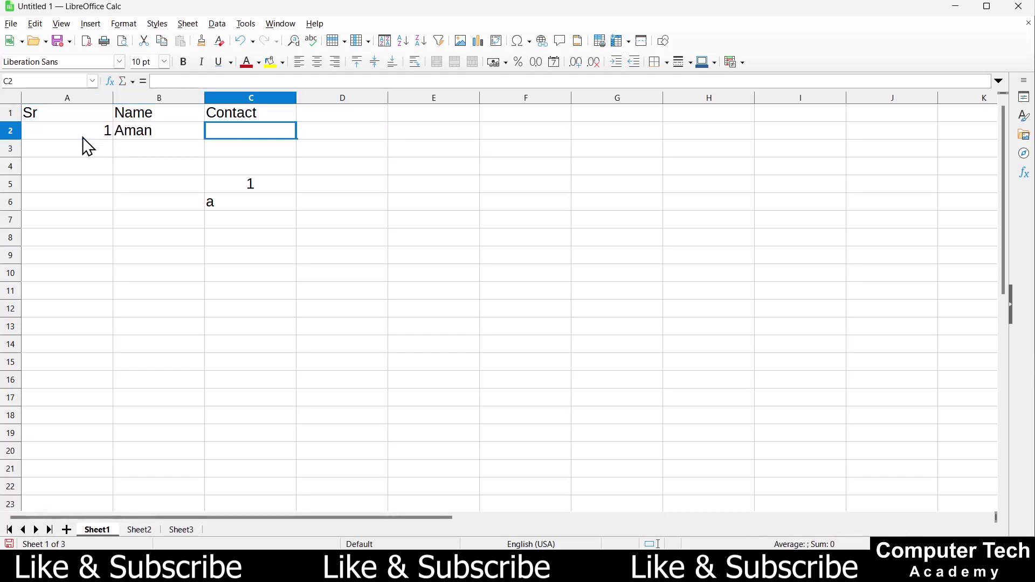
text(875321221)
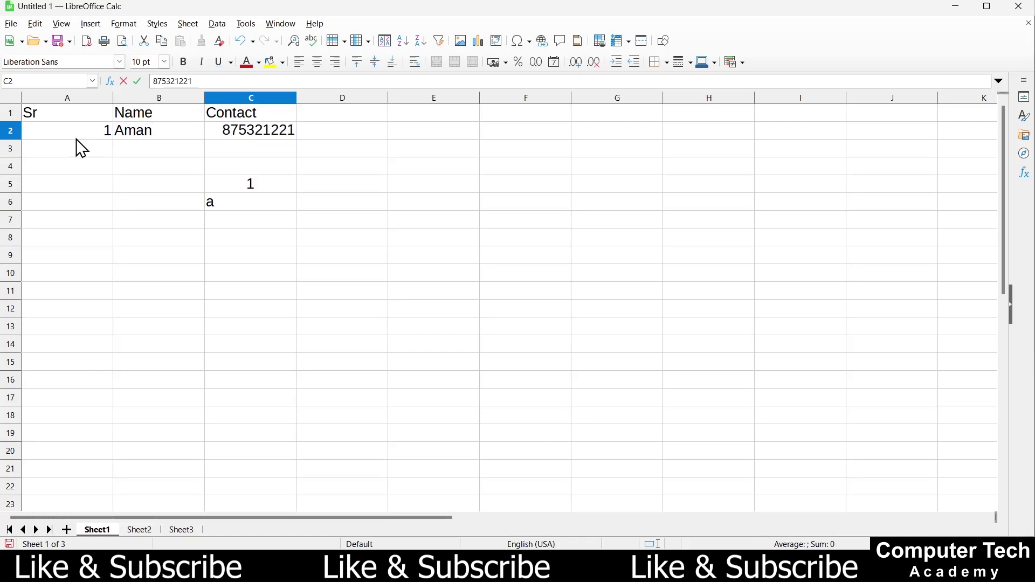
click(80, 136)
Step: Fill row 3 with serial number 2, the second person's name and contact number
click(102, 156)
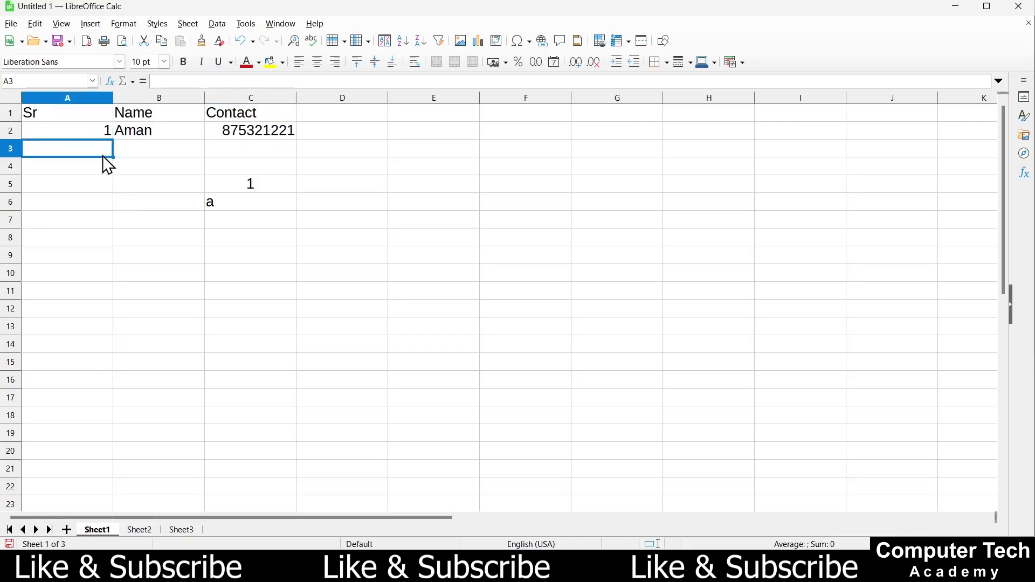
text(2)
key(Tab)
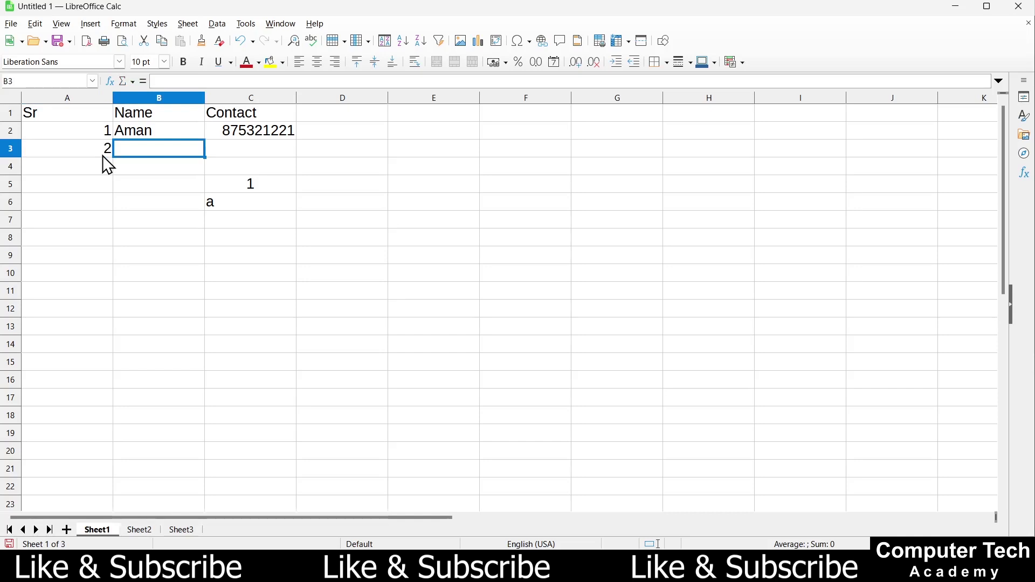
text(Sita)
key(Tab)
text(56565)
key(shift+Tab)
key(shift+Tab)
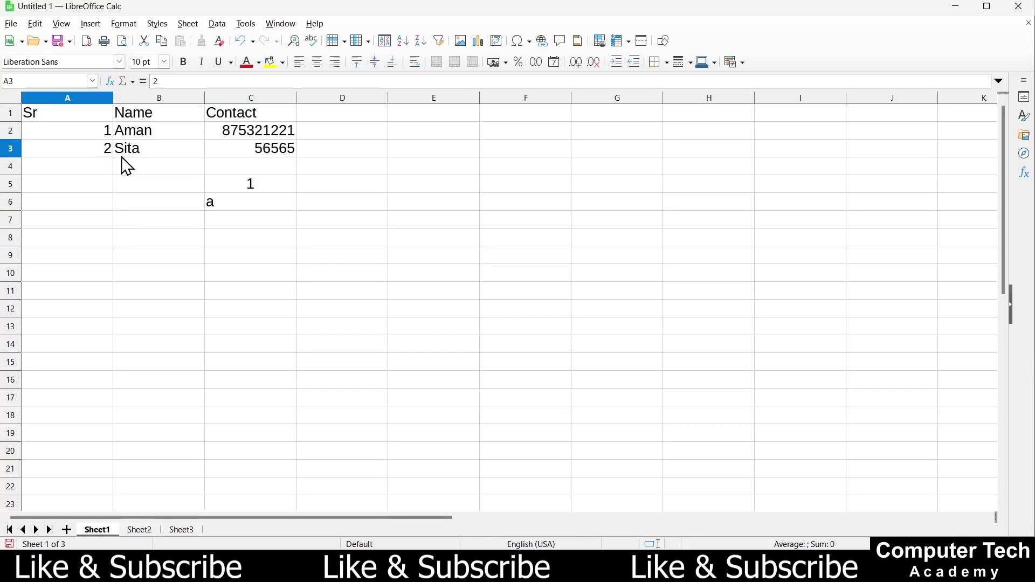
click(198, 226)
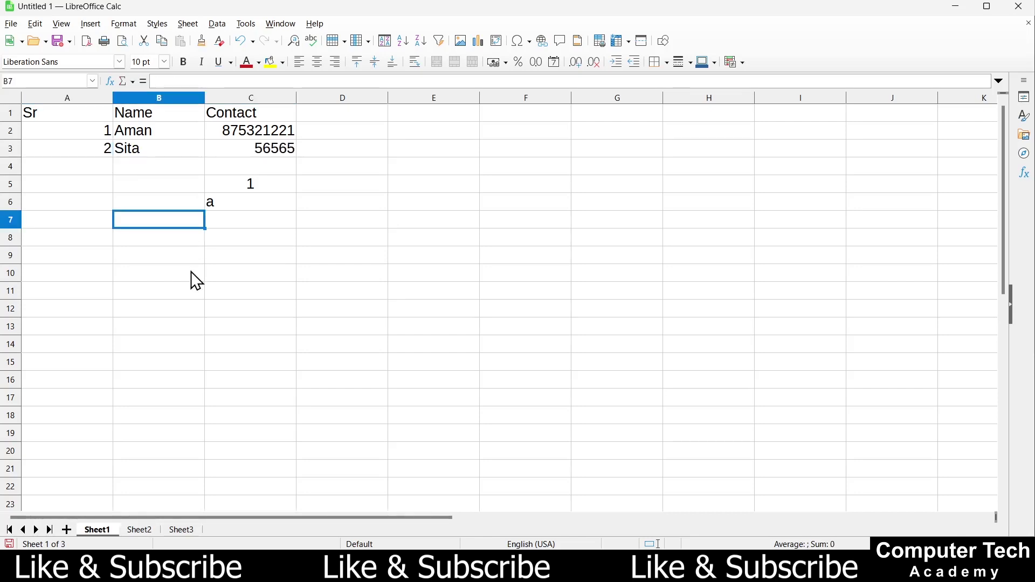